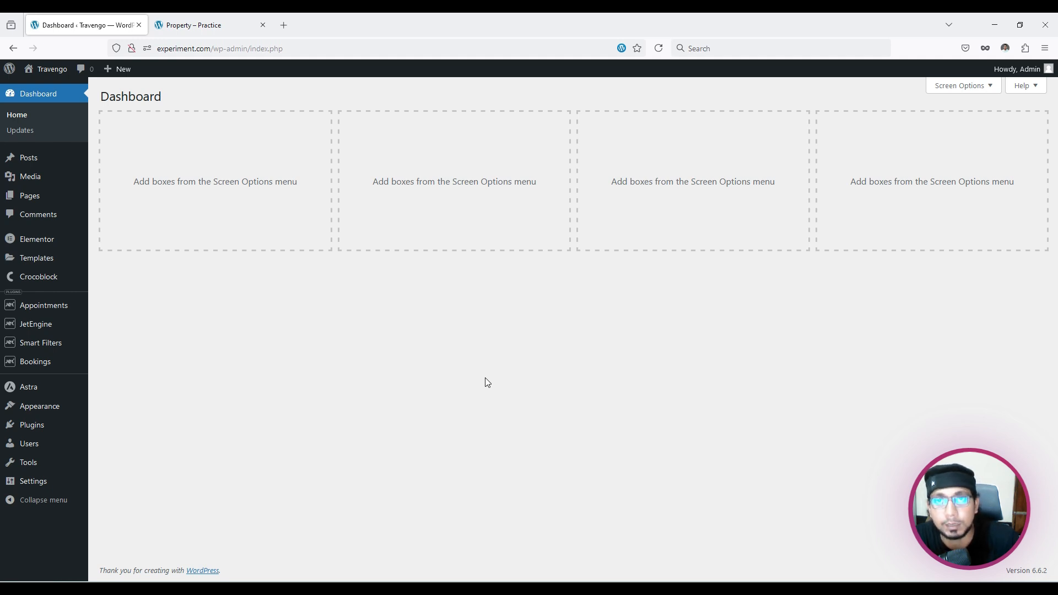
# Step: Switch to the Practice site's Property page and view the listing popups of the map's property markers, including the $40, $45 and $50 ones
pyautogui.click(193, 25)
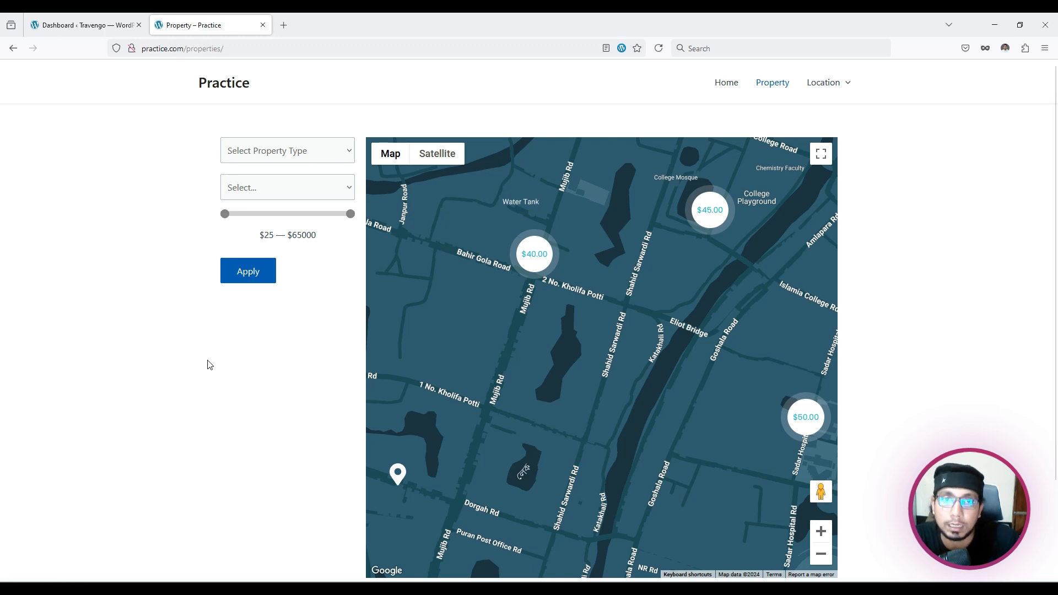
pyautogui.click(535, 267)
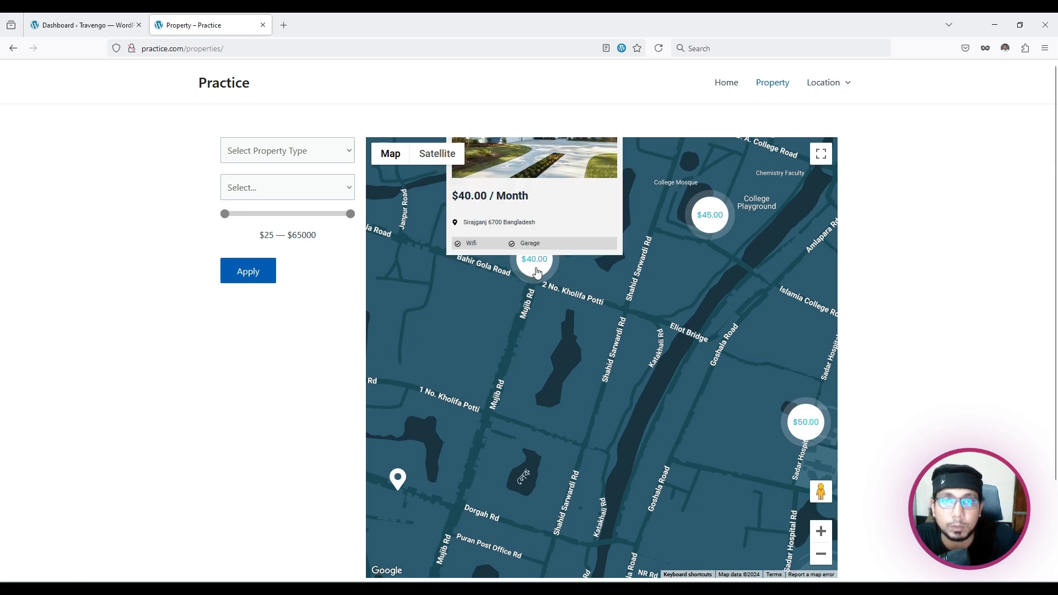
pyautogui.scroll(-2, 538, 274)
pyautogui.click(398, 477)
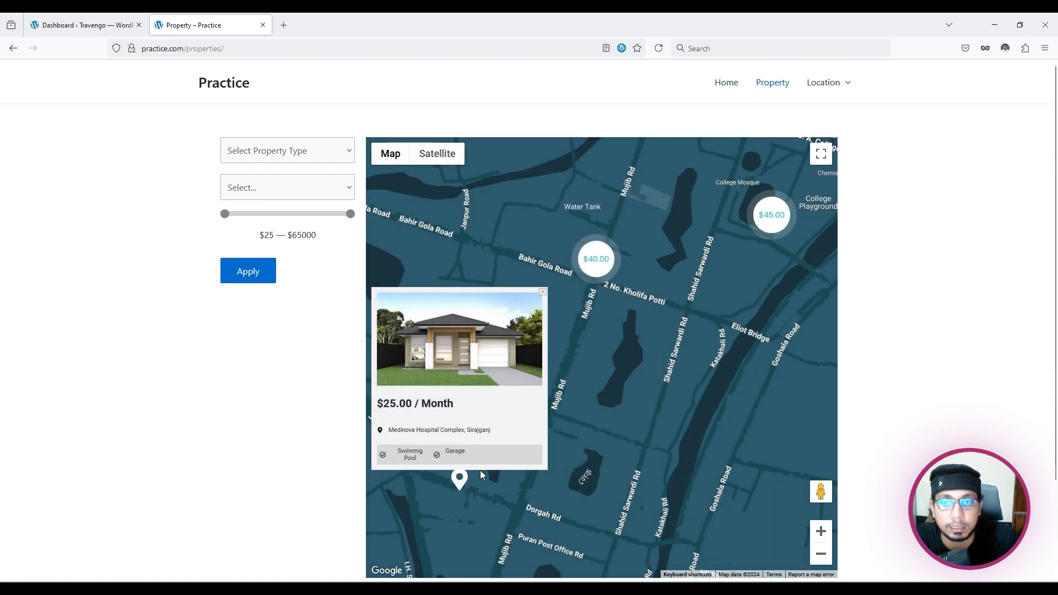
pyautogui.click(597, 259)
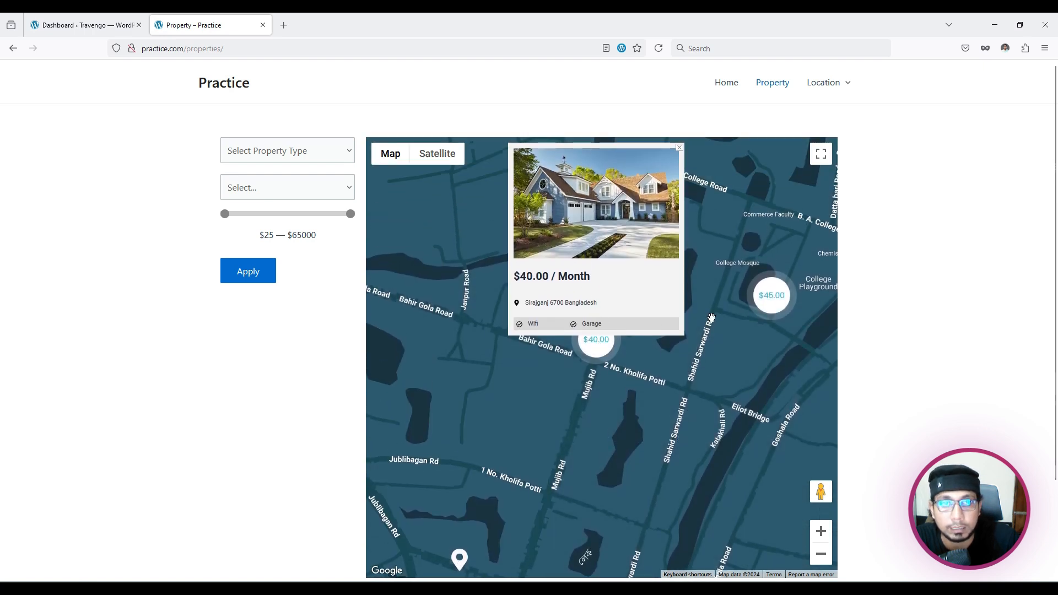
pyautogui.click(772, 295)
pyautogui.scroll(2, 549, 264)
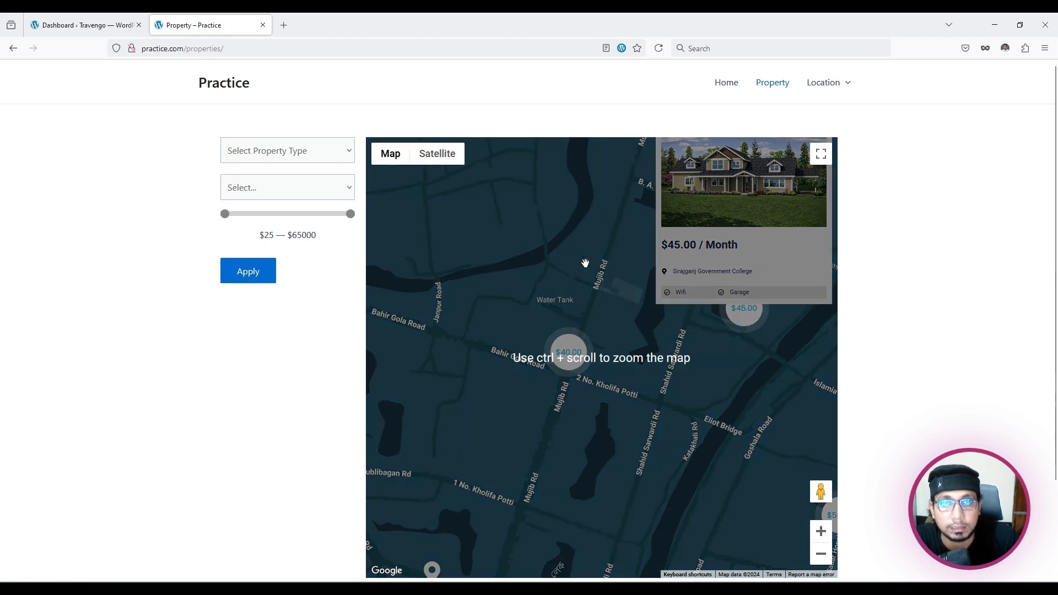
pyautogui.moveTo(586, 259); pyautogui.dragTo(506, 362)
pyautogui.moveTo(686, 476); pyautogui.dragTo(563, 229)
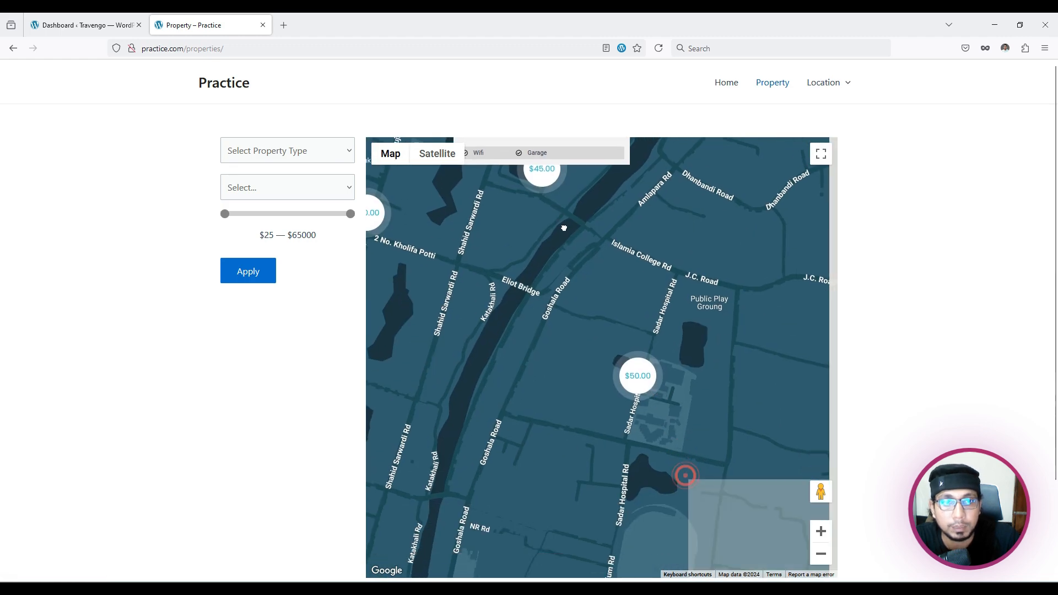
pyautogui.click(636, 373)
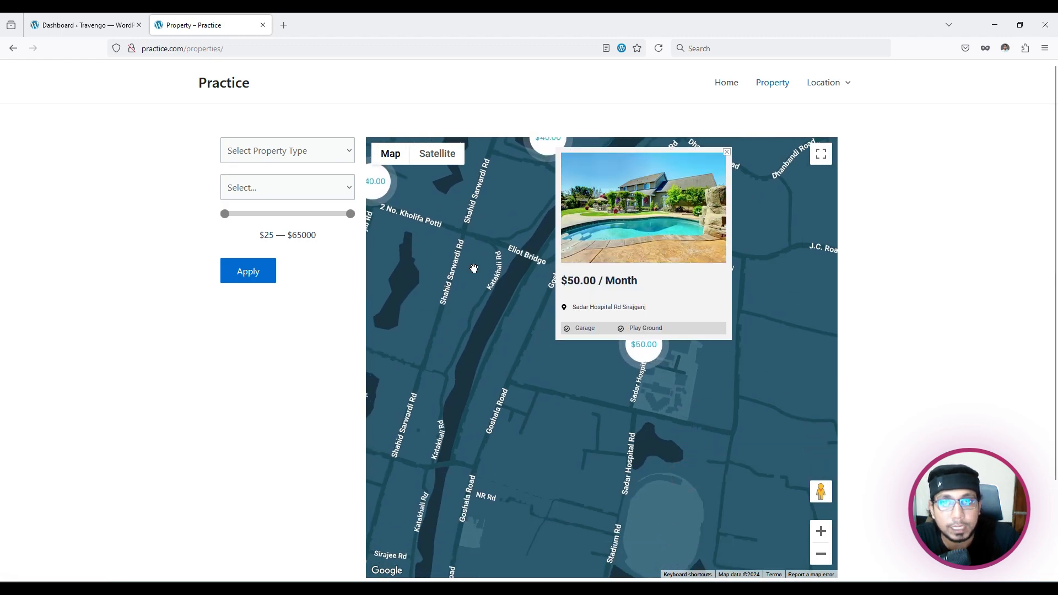
# Step: Filter the property map by type Appartment and 4 bedrooms, and view the listing popups of the remaining markers
pyautogui.click(278, 158)
pyautogui.click(282, 194)
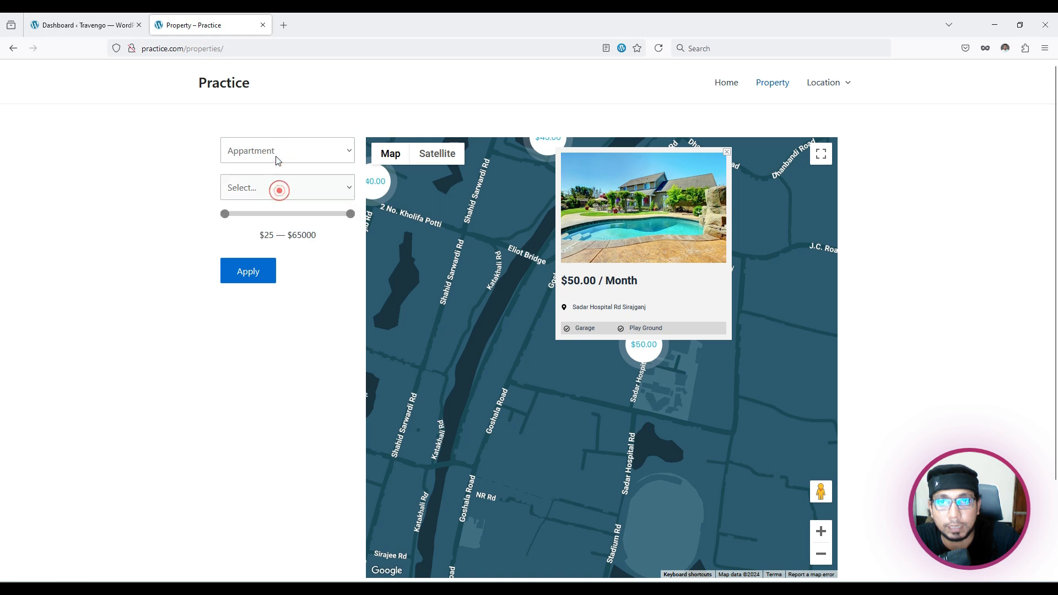
pyautogui.click(278, 188)
pyautogui.click(262, 249)
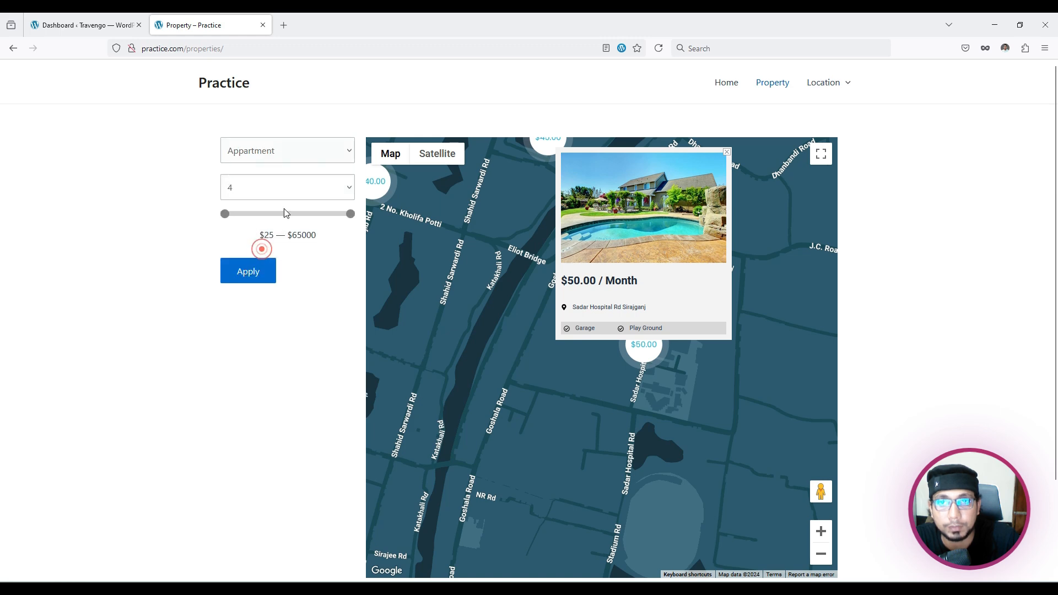
pyautogui.click(251, 273)
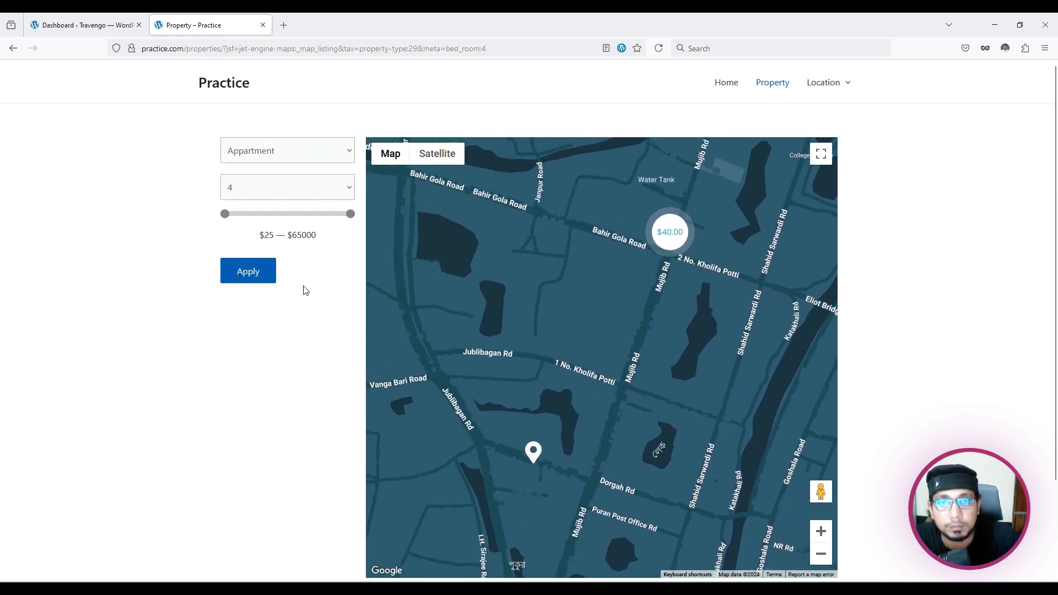
pyautogui.click(533, 451)
pyautogui.click(672, 237)
pyautogui.moveTo(674, 353); pyautogui.dragTo(612, 379)
# Step: Filter the property map by type Houses and 5 bedrooms, and view the matching marker's listing popup
pyautogui.click(255, 157)
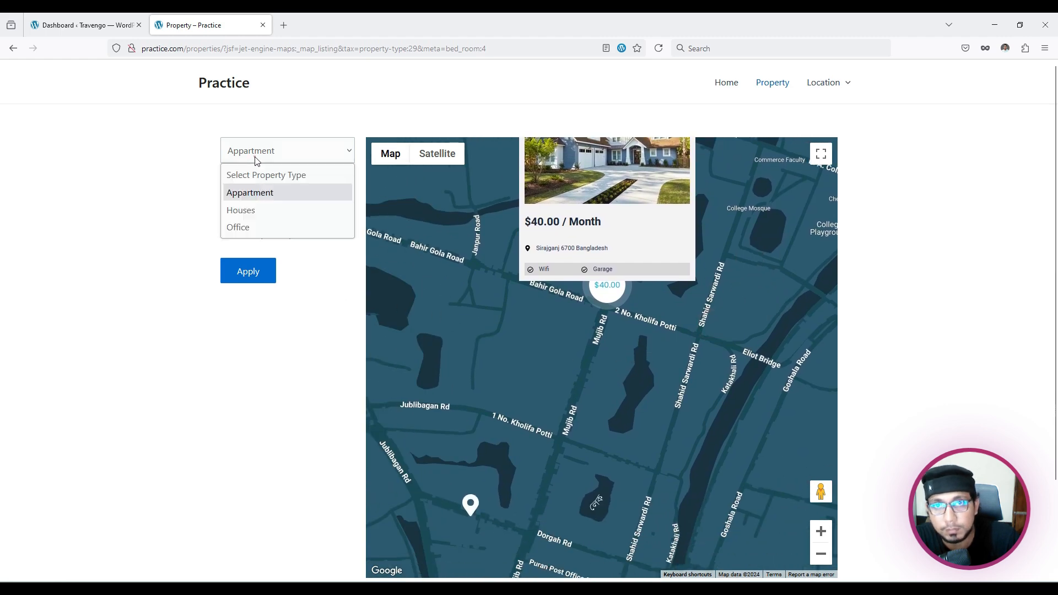
pyautogui.click(257, 211)
pyautogui.click(254, 187)
pyautogui.click(249, 244)
pyautogui.click(249, 271)
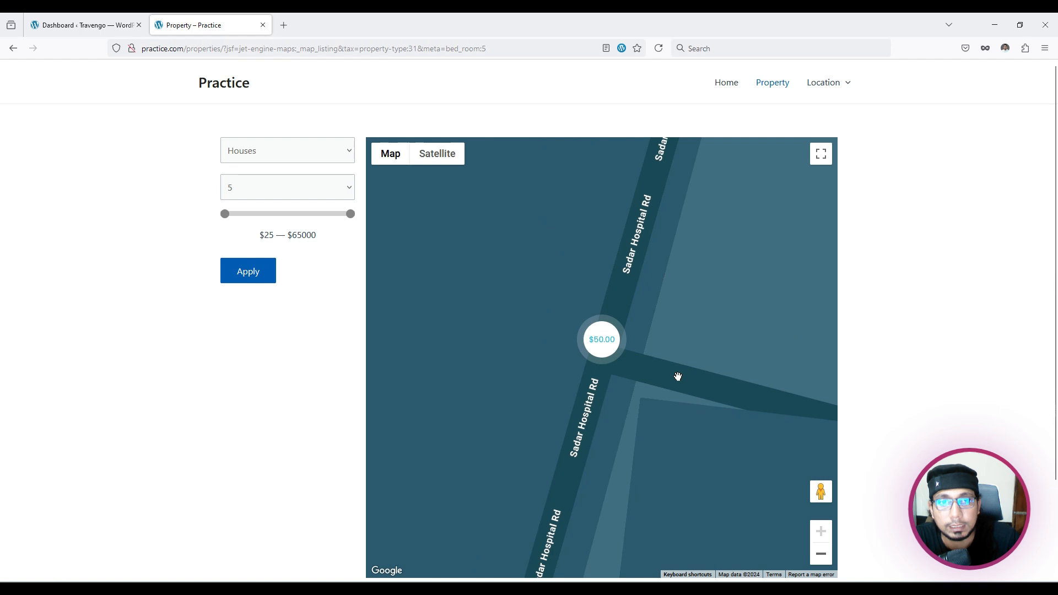
pyautogui.click(595, 348)
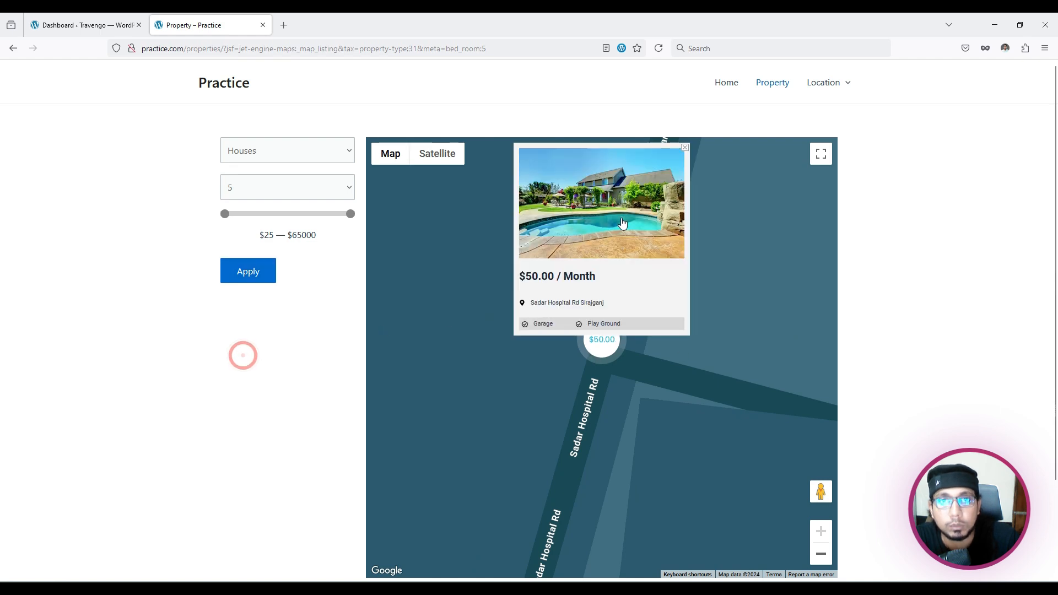
pyautogui.click(685, 147)
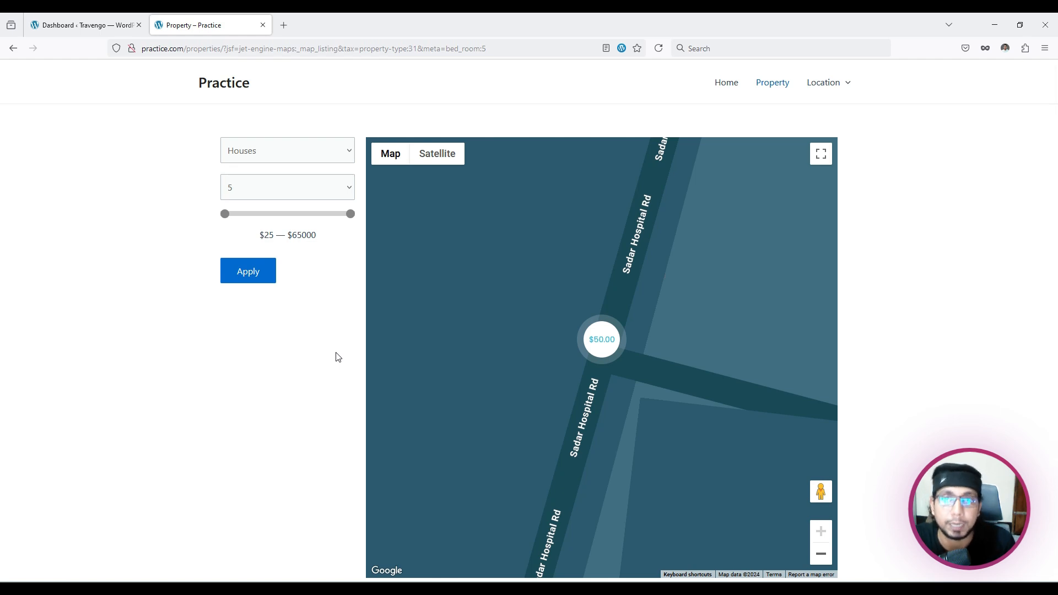
# Step: Enable the Maps Listings module in the JetEngine dashboard of the Travengo site and save the modules
pyautogui.click(99, 23)
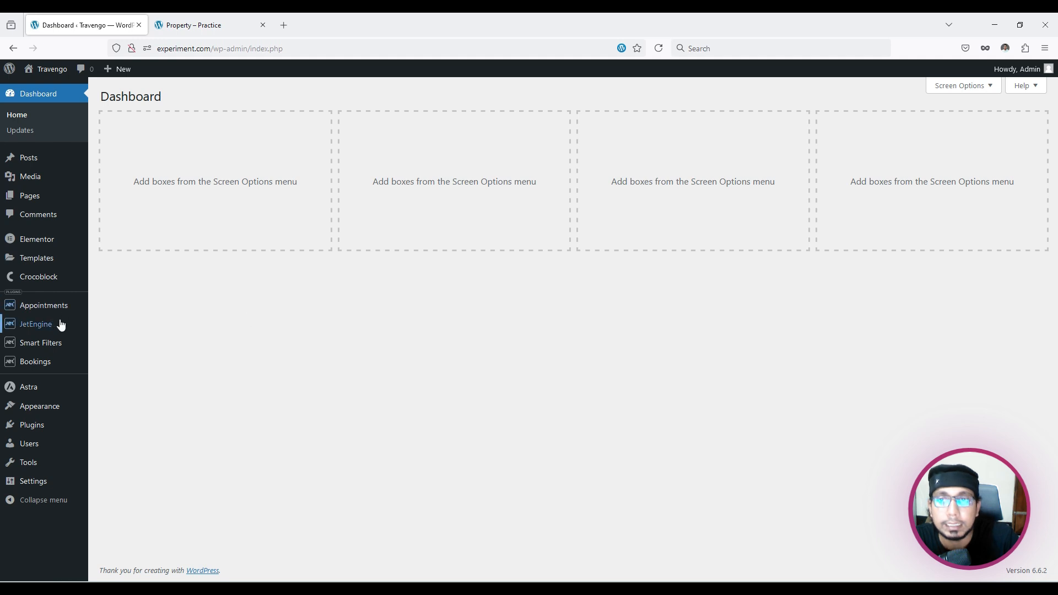
pyautogui.moveTo(33, 329)
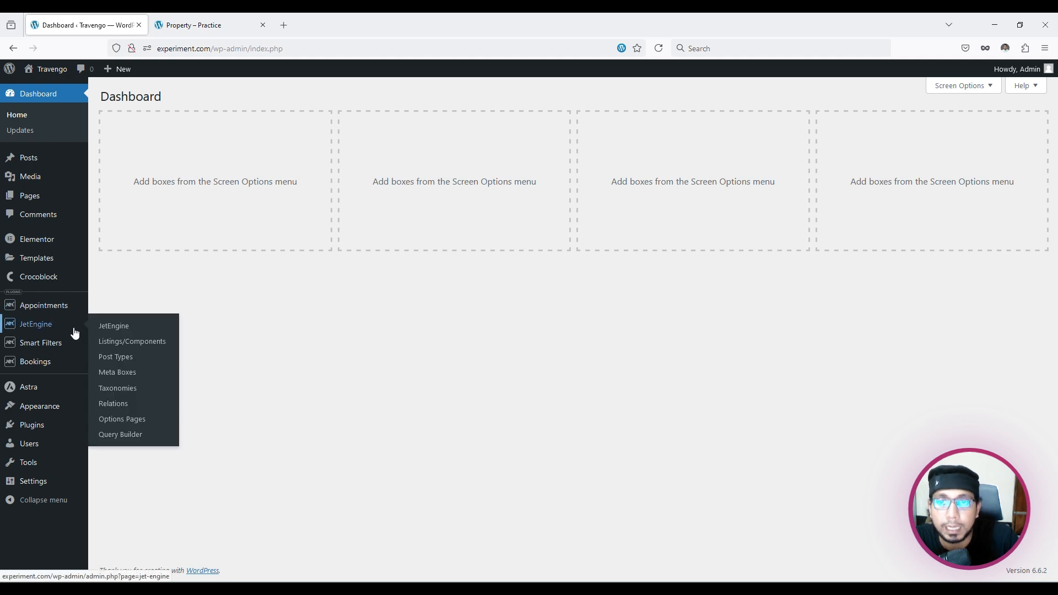
pyautogui.click(124, 328)
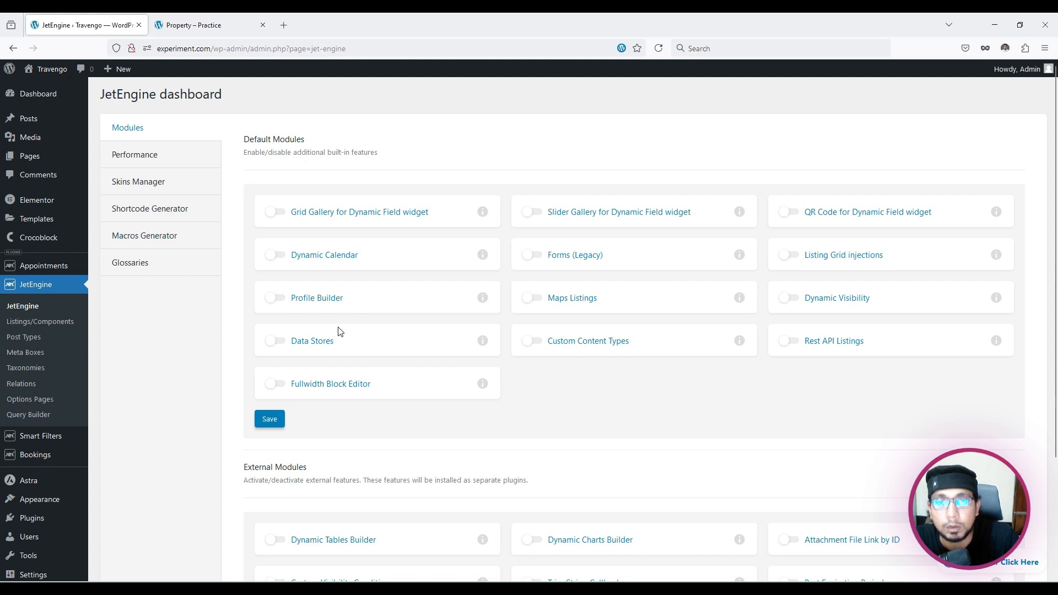
pyautogui.click(535, 297)
pyautogui.click(270, 420)
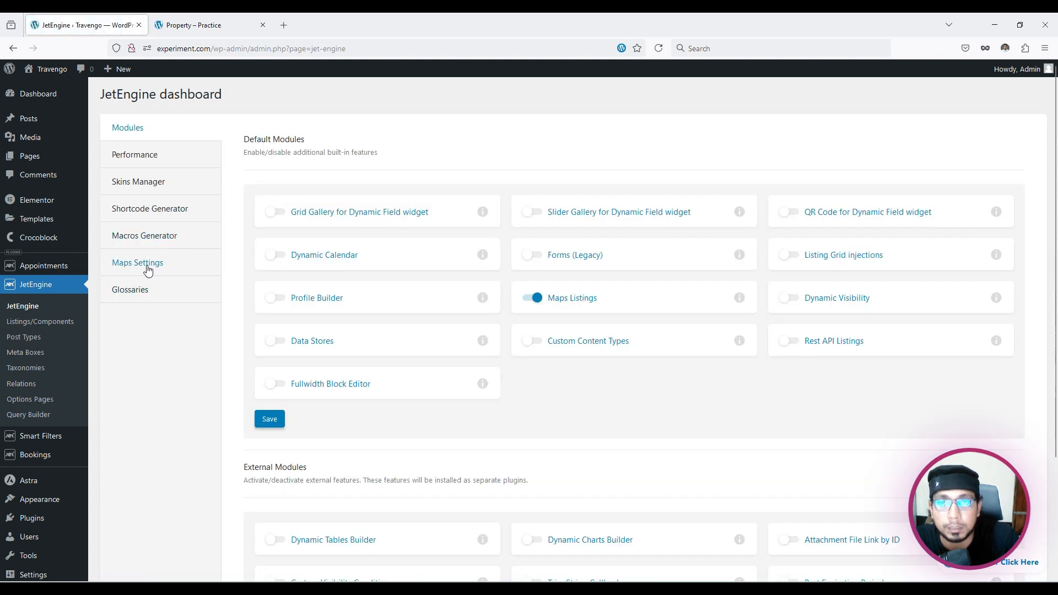
# Step: Open JetEngine's Maps Settings and examine the Google Maps API key field and the other map options
pyautogui.click(145, 270)
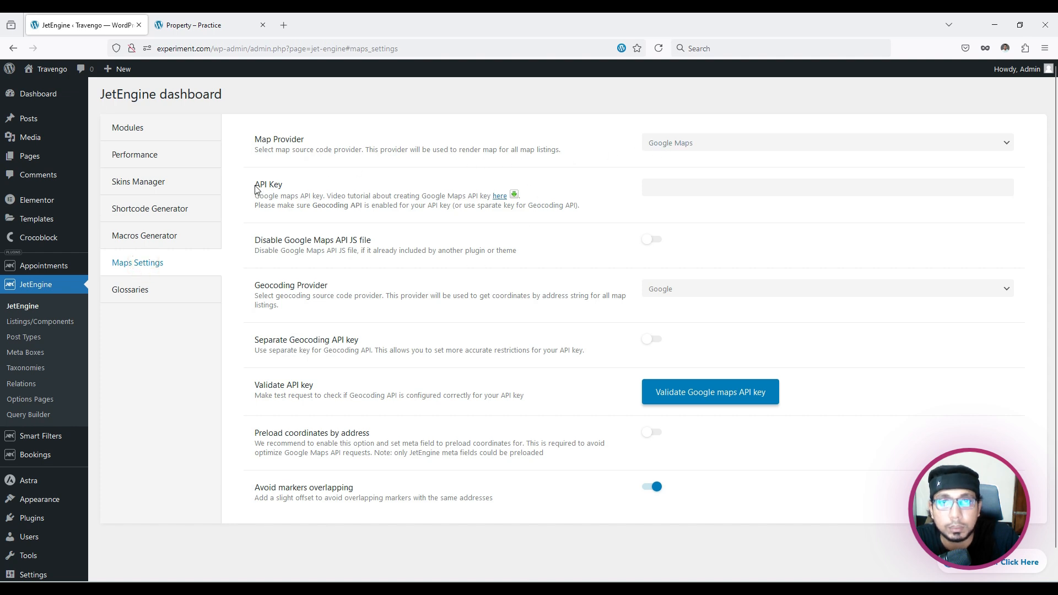
pyautogui.moveTo(256, 186); pyautogui.dragTo(292, 189)
pyautogui.click(324, 183)
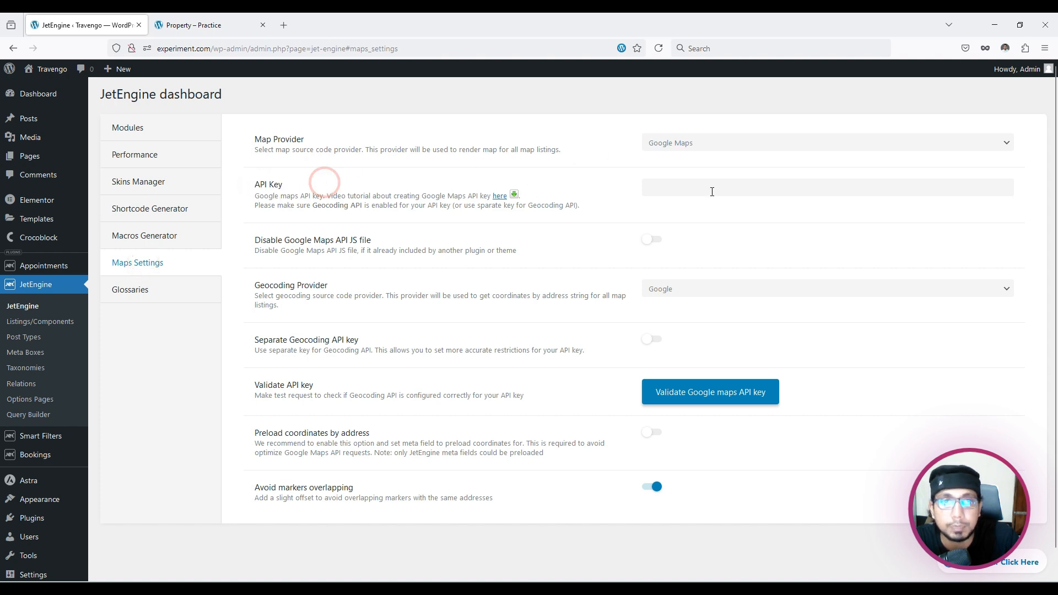
pyautogui.click(676, 188)
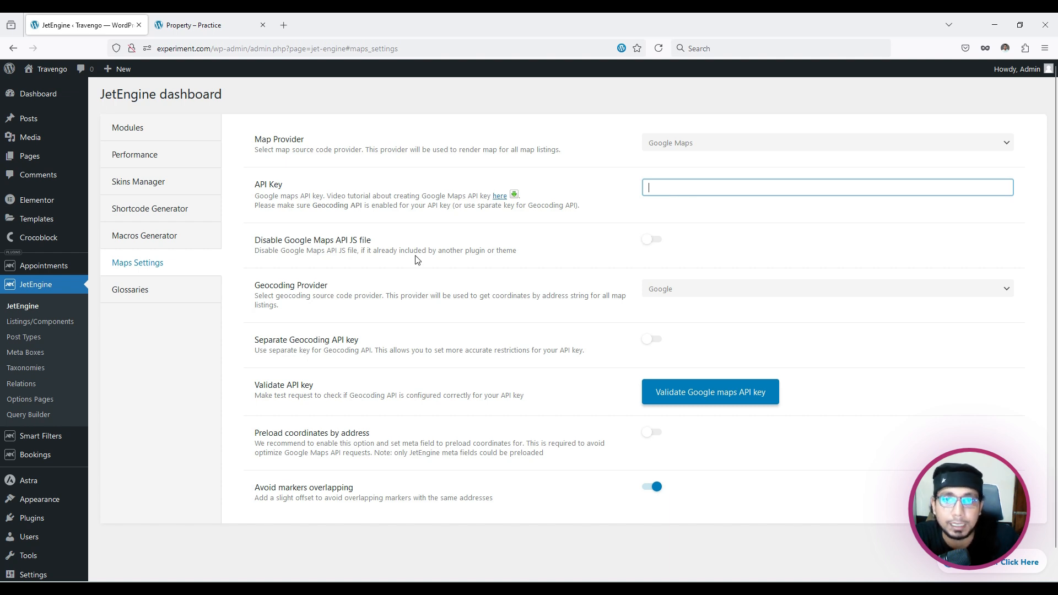
pyautogui.scroll(-1, 405, 350)
pyautogui.scroll(1, 356, 353)
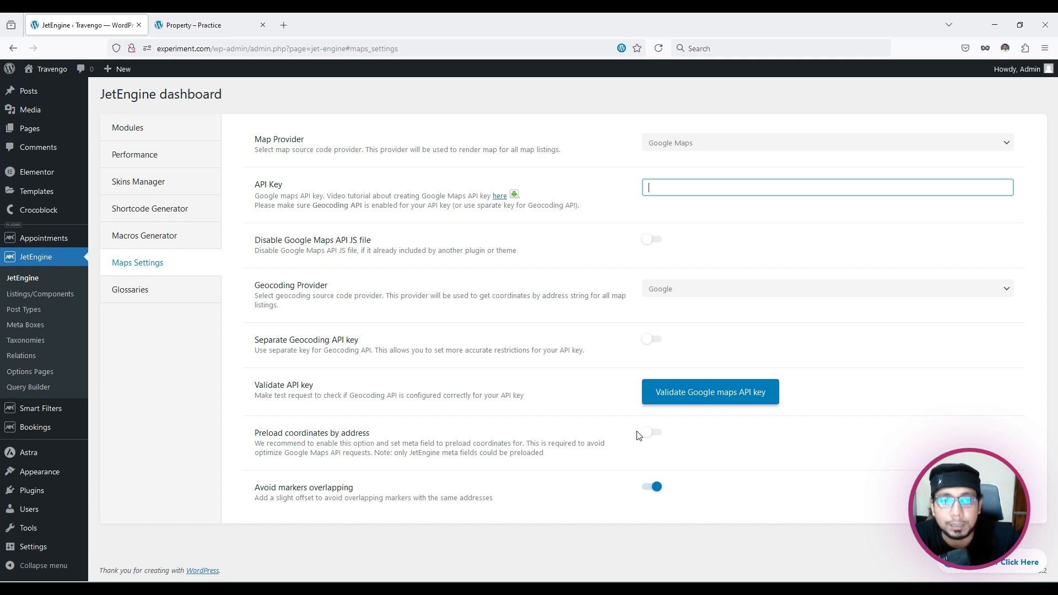
pyautogui.click(650, 432)
pyautogui.click(663, 492)
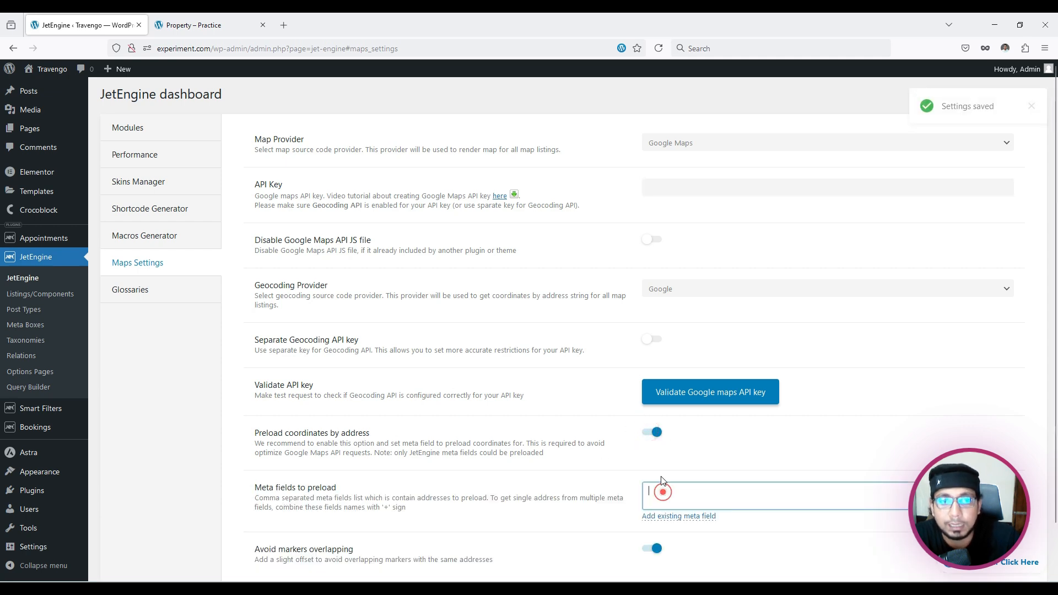
pyautogui.click(652, 432)
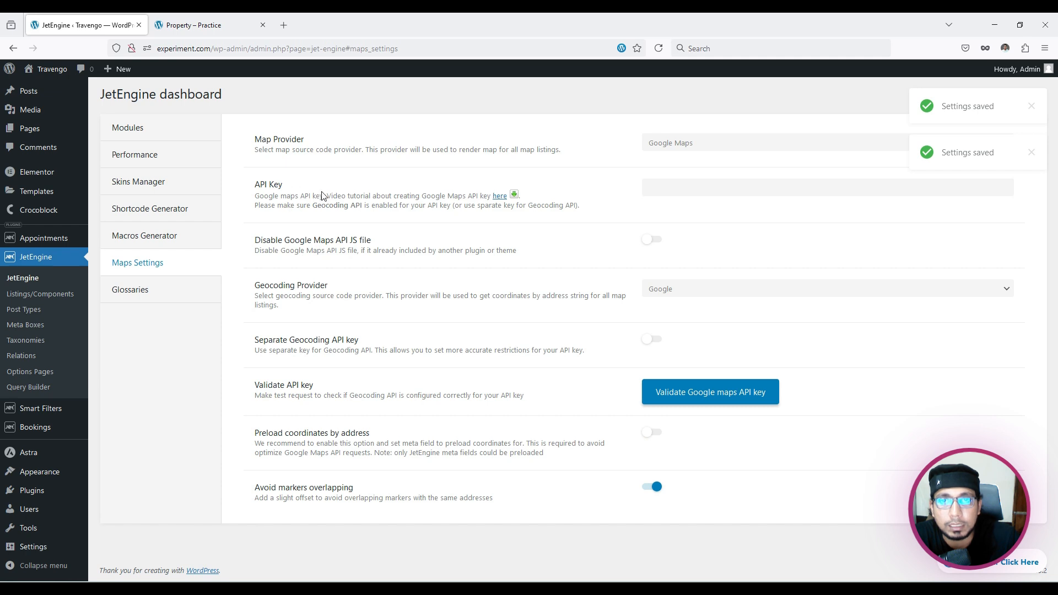
pyautogui.click(669, 178)
pyautogui.click(575, 222)
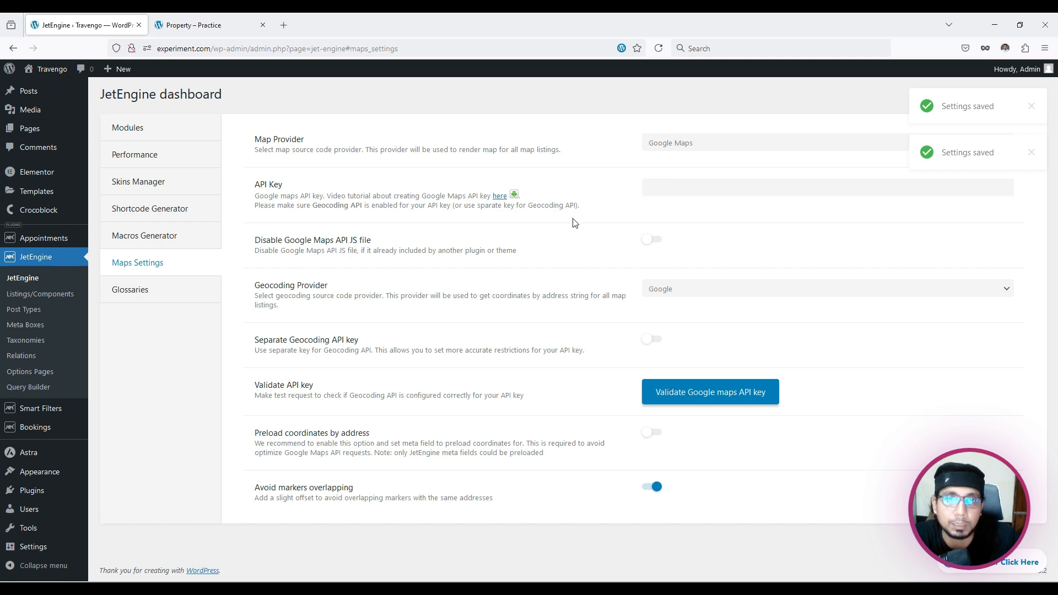
pyautogui.click(650, 192)
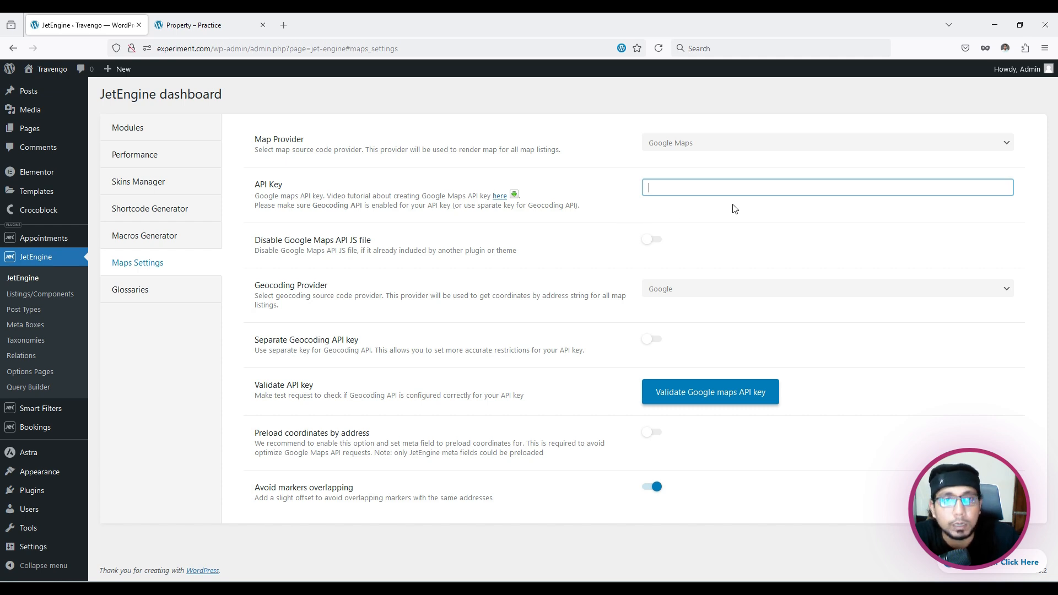
pyautogui.click(581, 233)
pyautogui.click(671, 188)
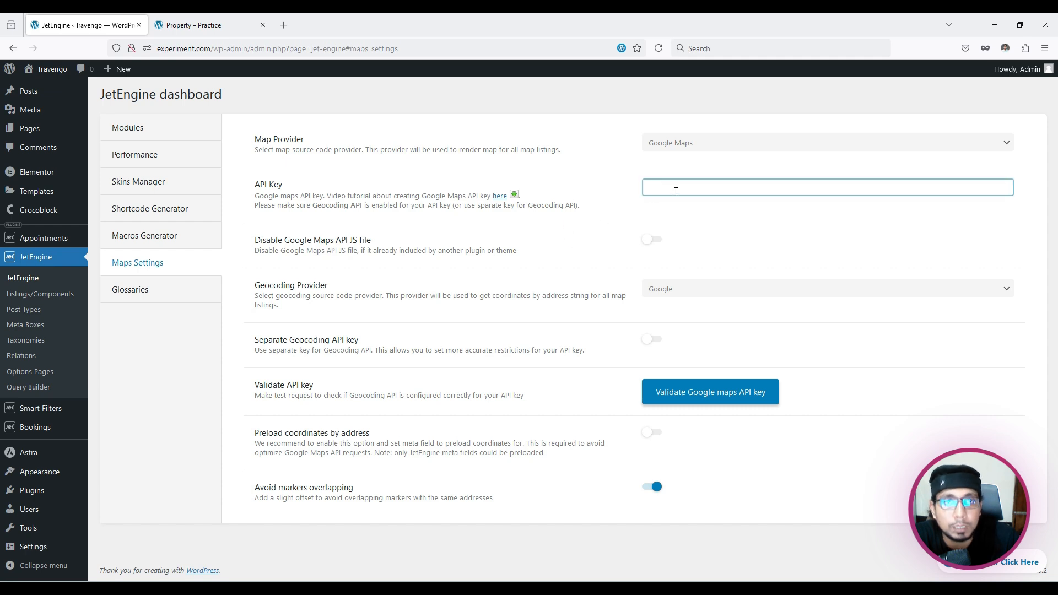
# Step: View the linked video tutorial about creating a Google Maps API key in a new tab and return to the Maps Settings
pyautogui.rightClick(500, 197)
pyautogui.click(518, 209)
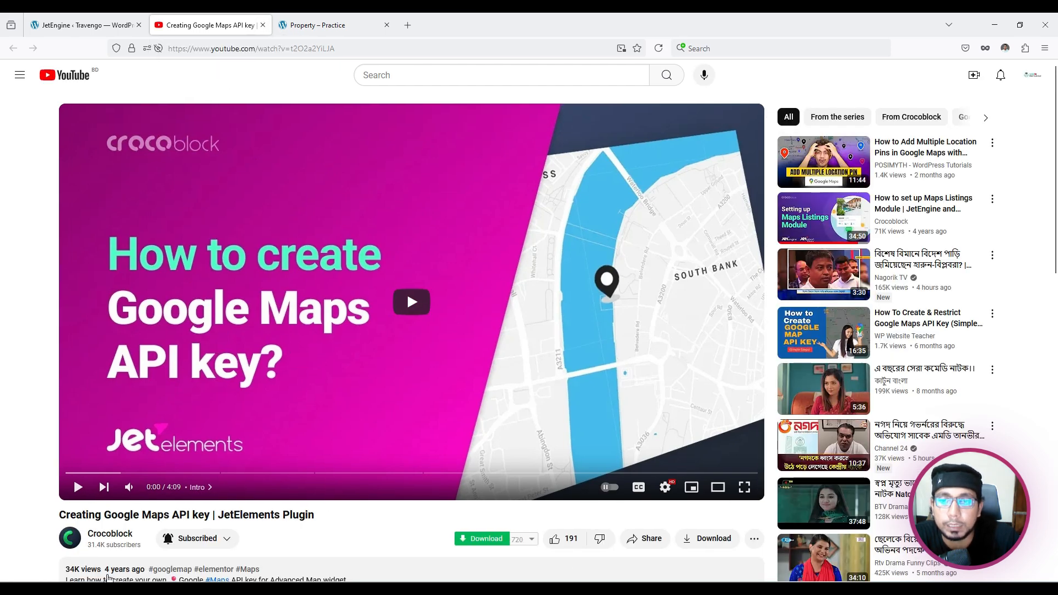
pyautogui.click(263, 25)
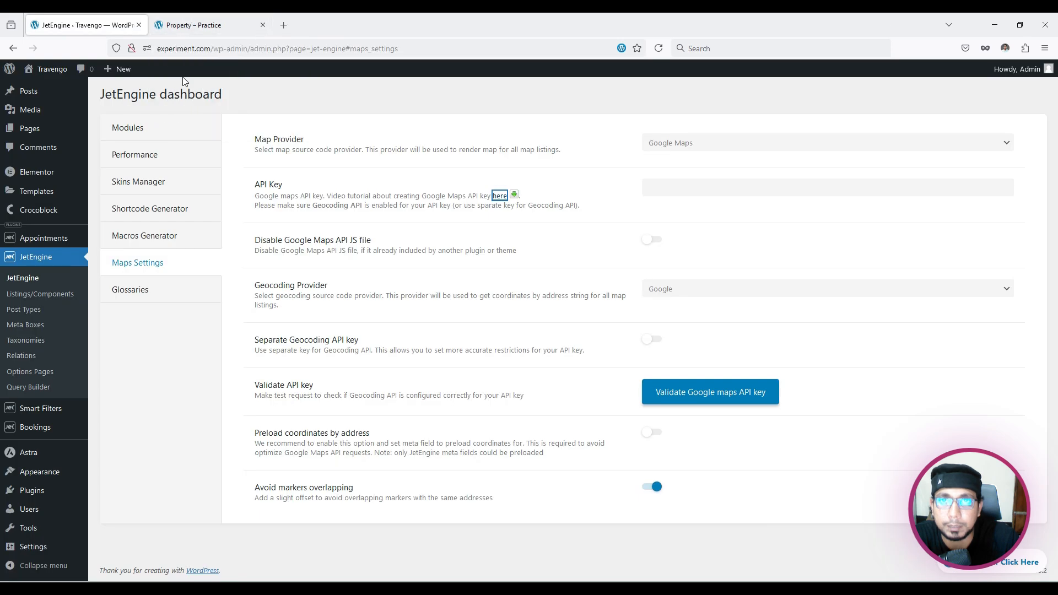
pyautogui.click(560, 246)
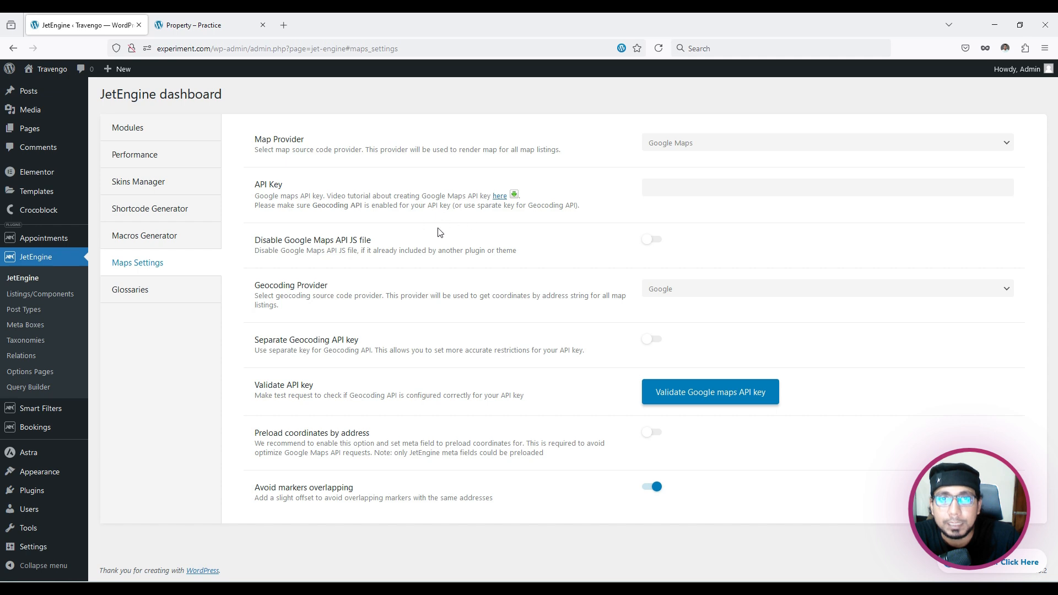
# Step: Open the Google Cloud console at console.cloud.google.com in a new browser tab
pyautogui.click(289, 30)
pyautogui.click(304, 46)
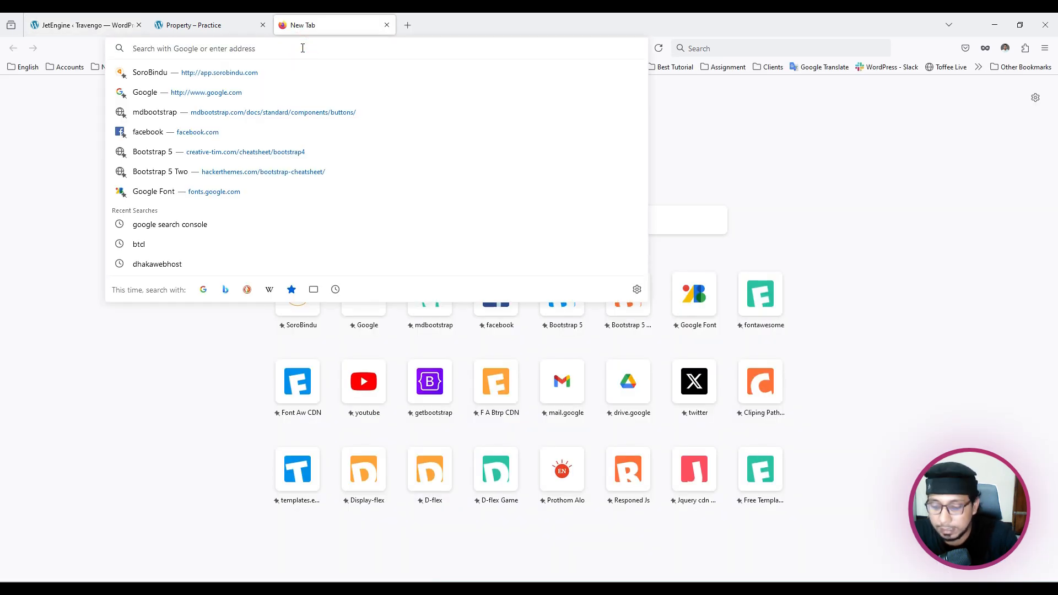
pyautogui.write('con')
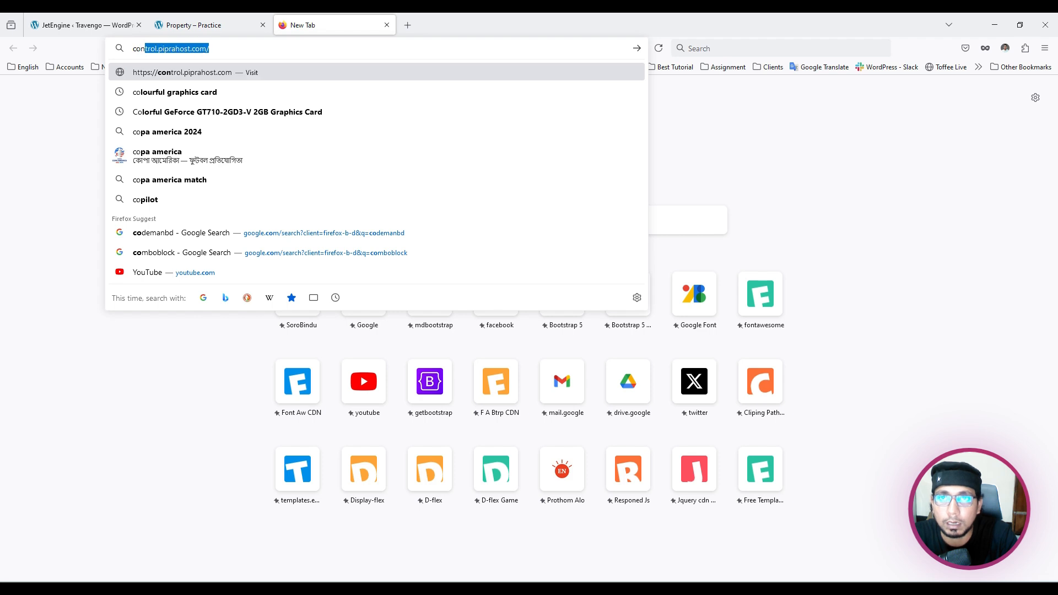
pyautogui.write('sole')
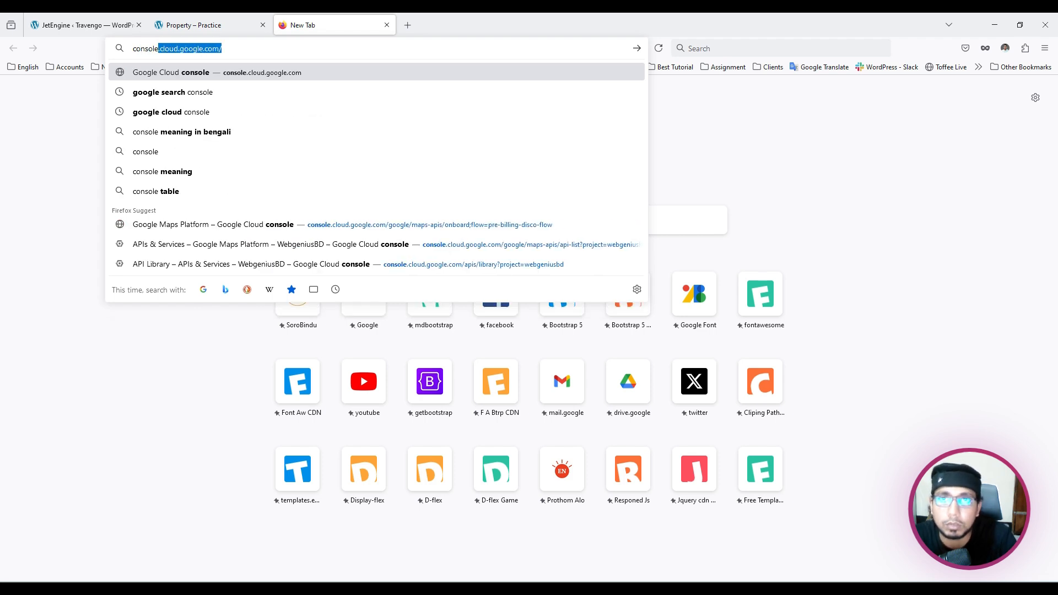
pyautogui.press('Return')
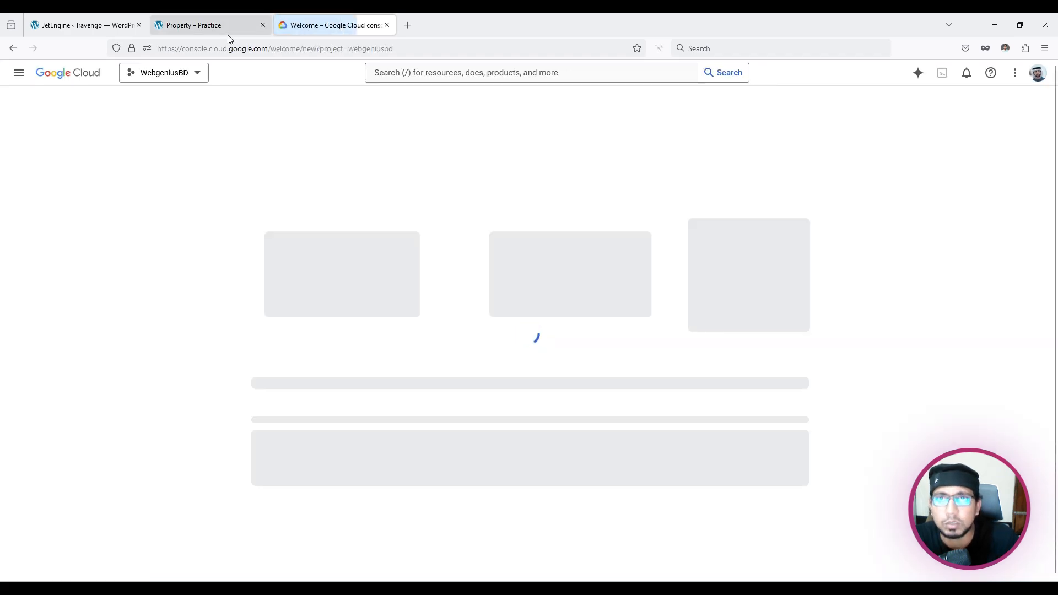
pyautogui.moveTo(271, 49); pyautogui.dragTo(187, 50)
pyautogui.click(41, 129)
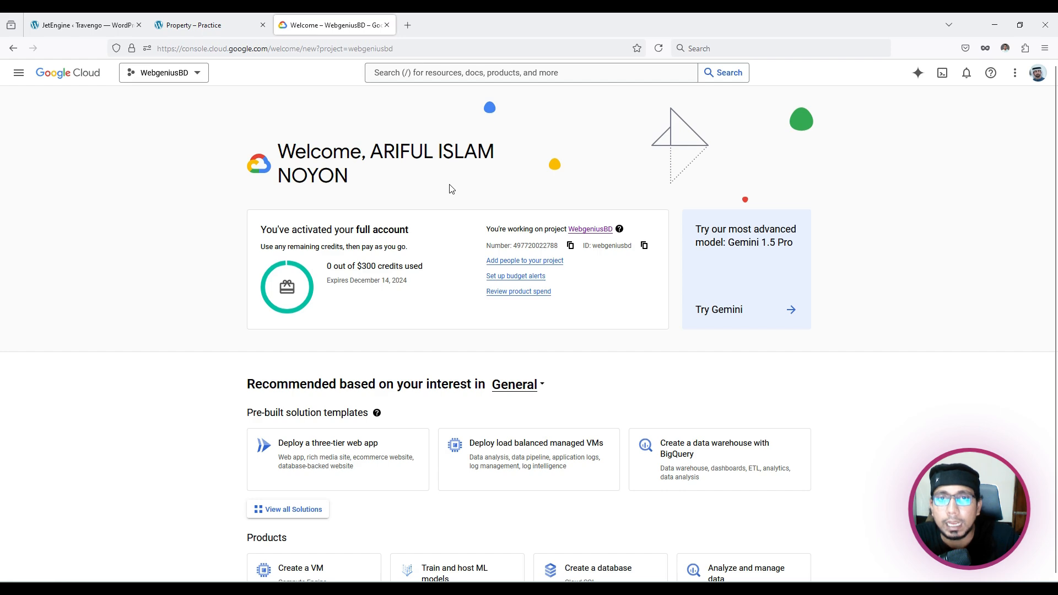
# Step: Examine the project picker's list of existing projects and its option for creating a new project
pyautogui.click(194, 72)
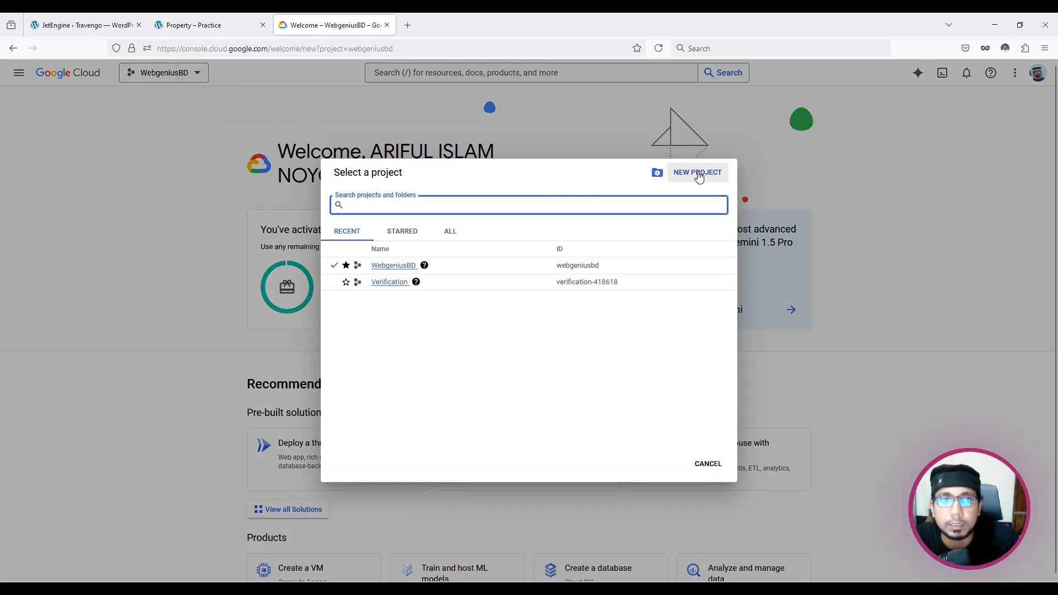
pyautogui.click(136, 146)
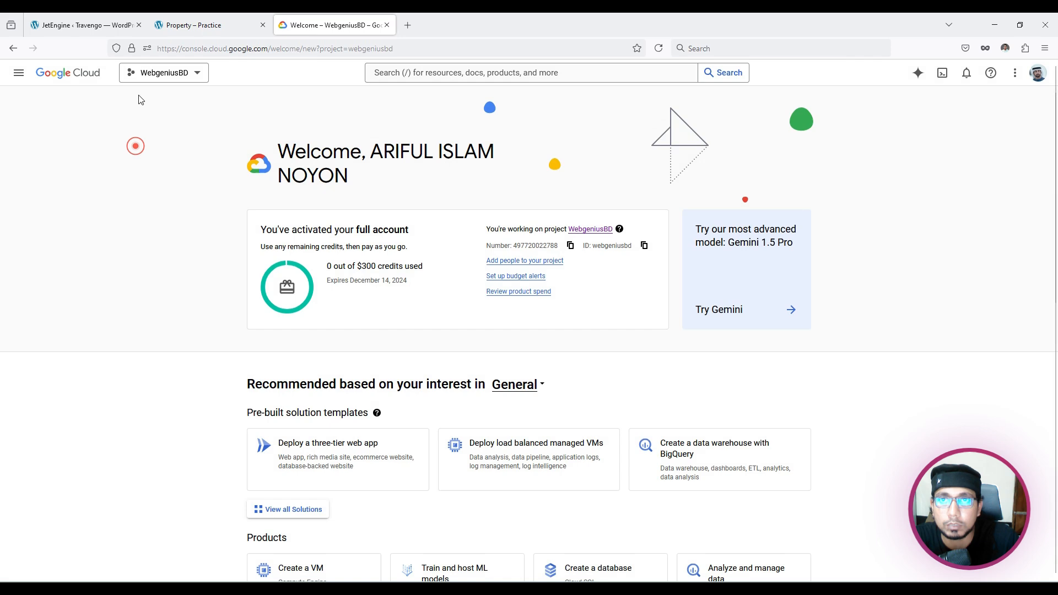
pyautogui.click(160, 72)
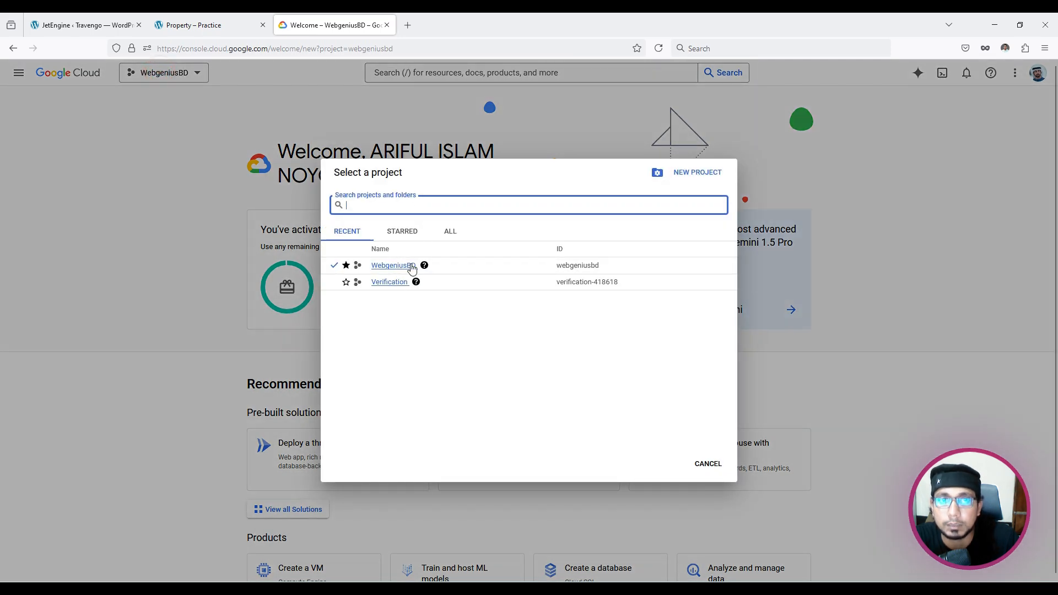
pyautogui.click(123, 202)
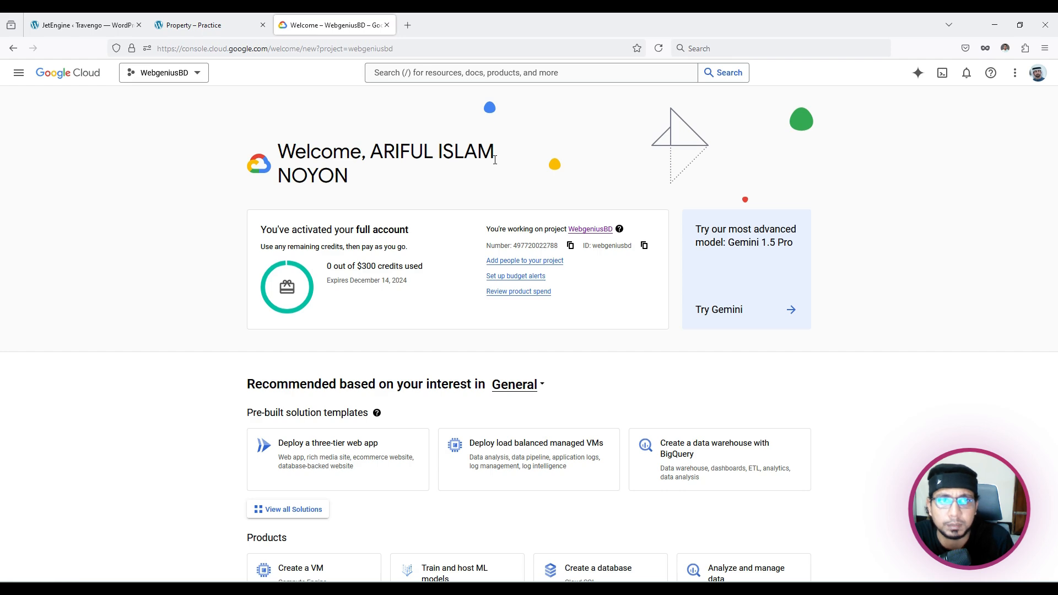
pyautogui.click(167, 78)
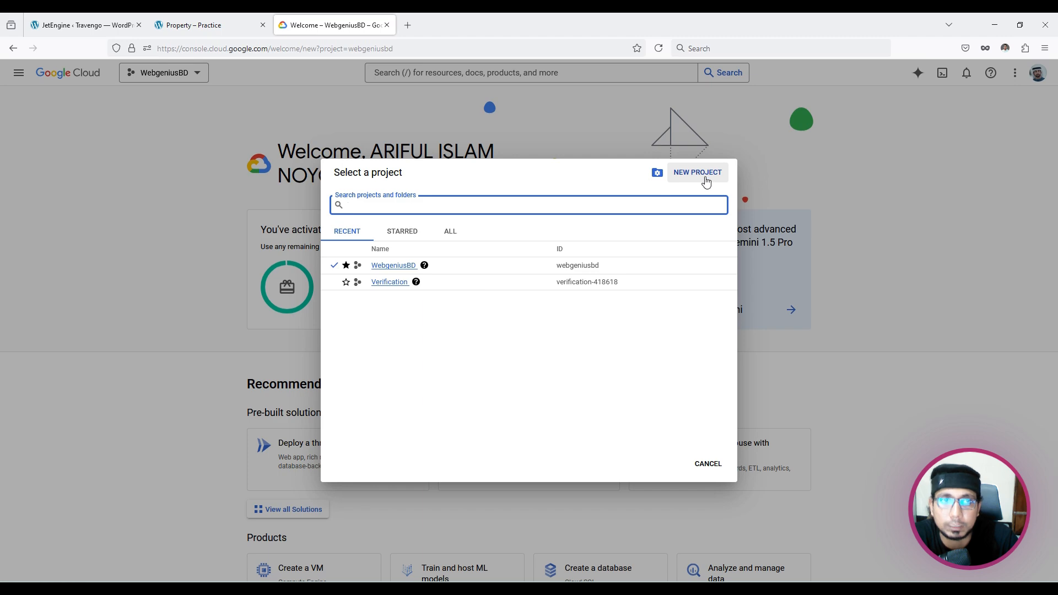
pyautogui.click(200, 166)
pyautogui.click(164, 78)
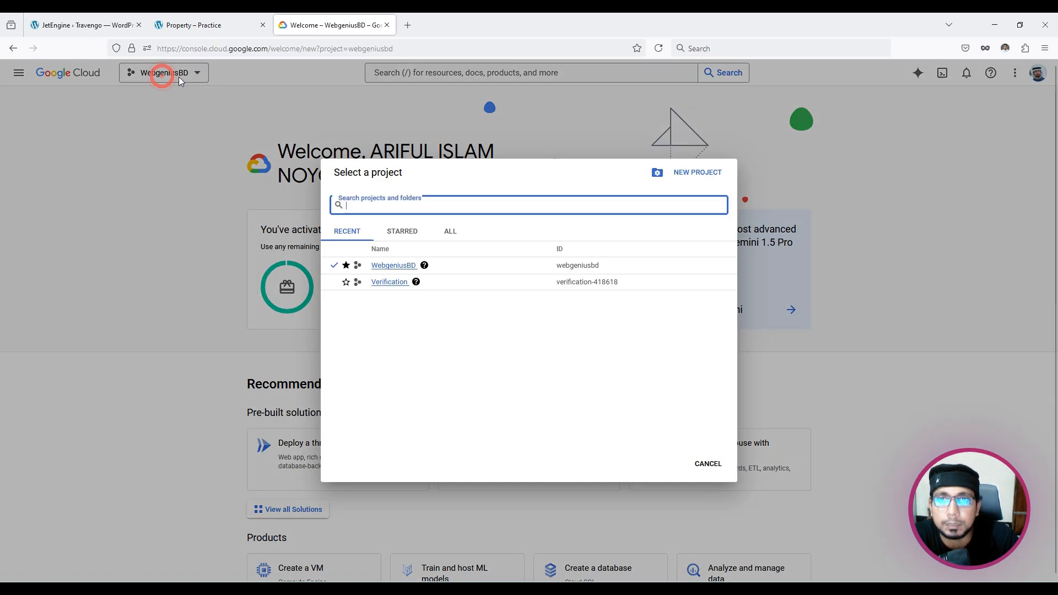
pyautogui.click(156, 71)
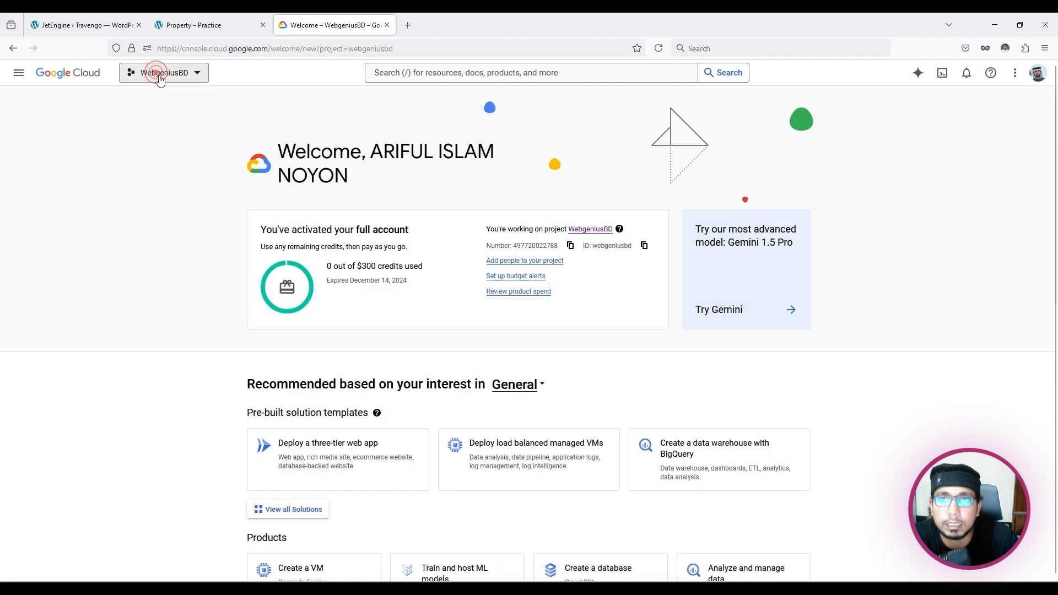
# Step: Switch to the Verification project and return to the WebgeniusBD project
pyautogui.click(163, 78)
pyautogui.click(389, 282)
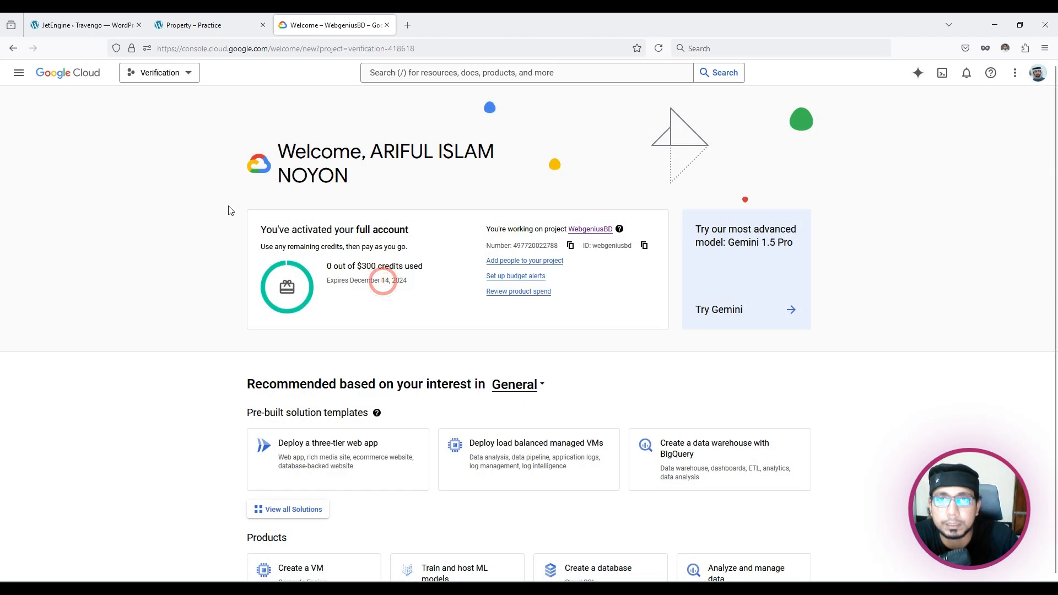
pyautogui.click(160, 77)
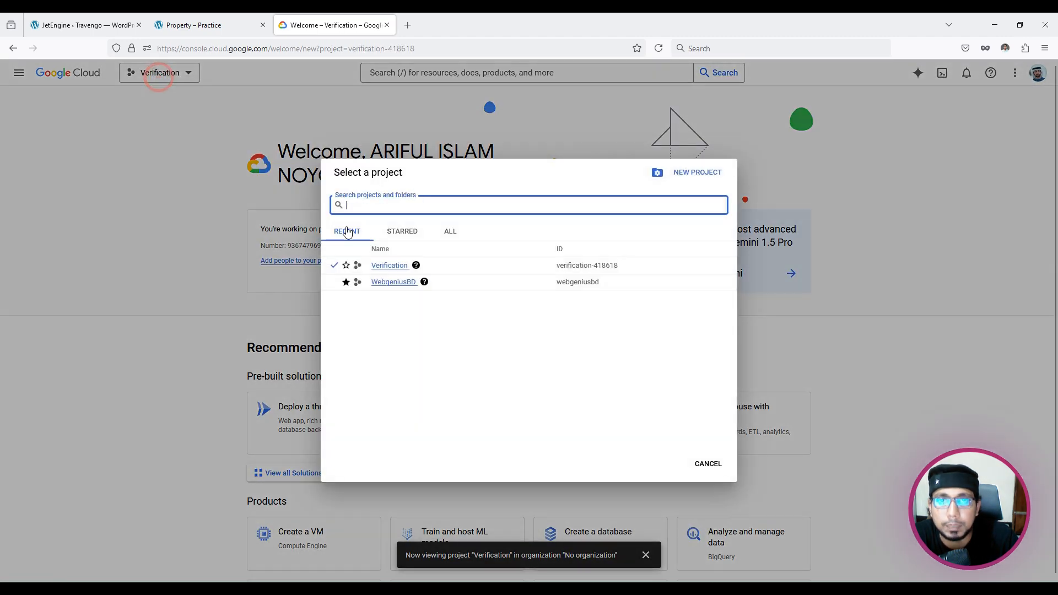
pyautogui.click(391, 282)
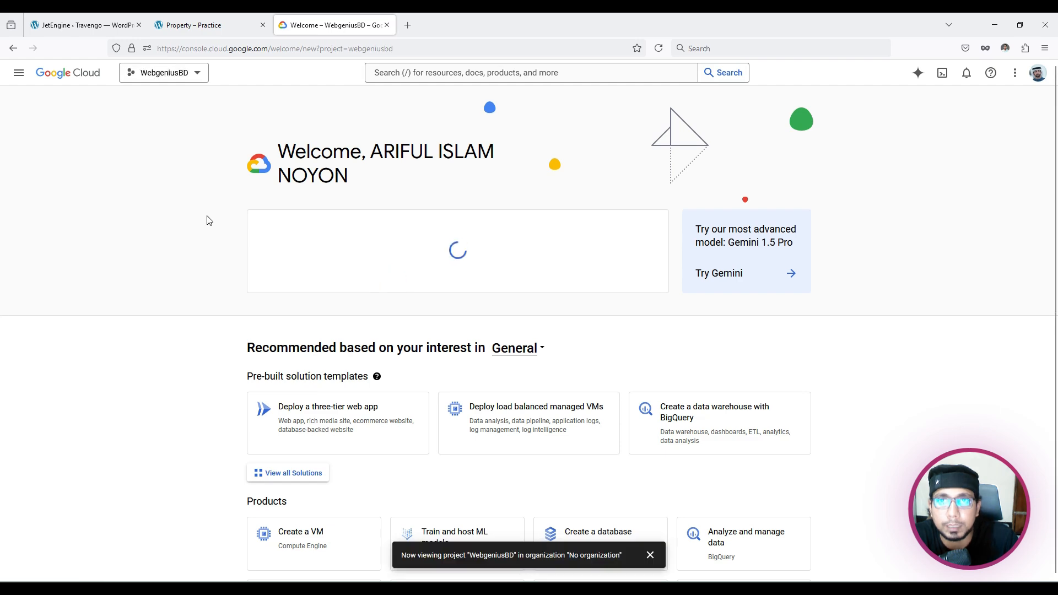
# Step: View the filterable property map on the Practice site's Property page and return to the Google Cloud console
pyautogui.click(215, 26)
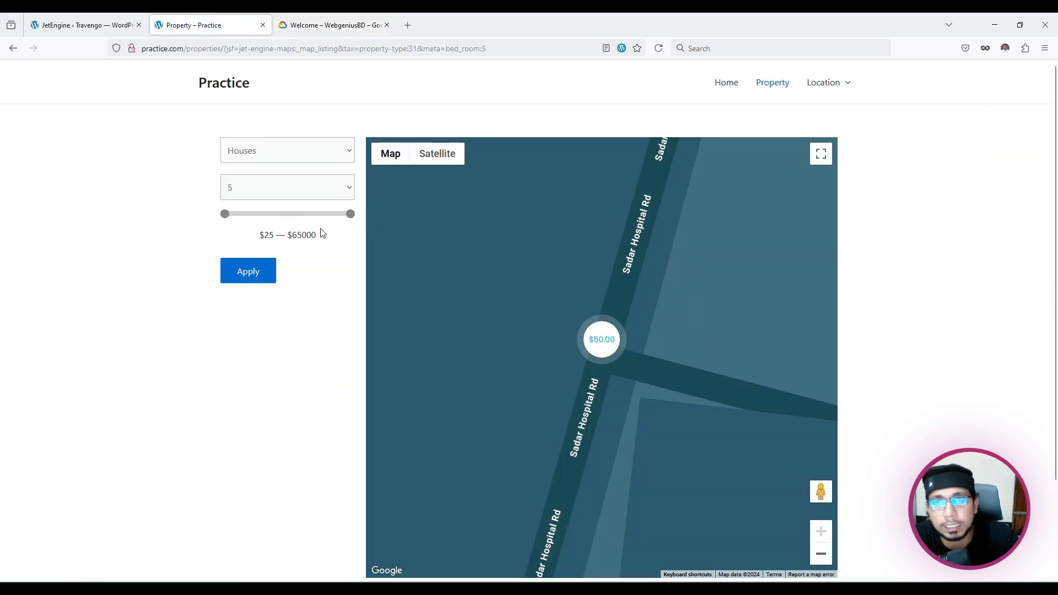
pyautogui.click(313, 26)
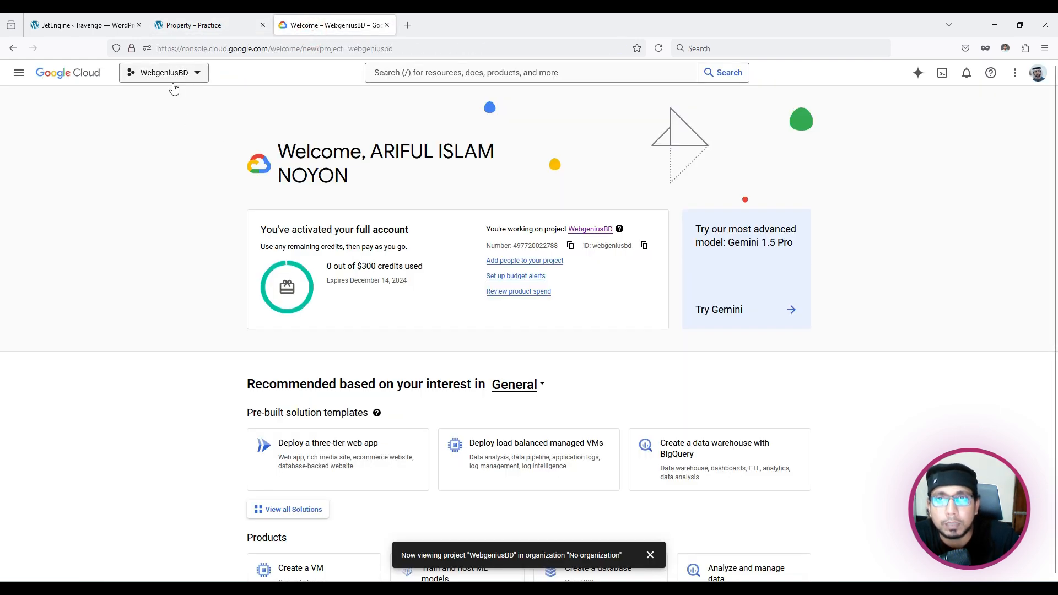
# Step: Open the API Library for the WebgeniusBD project, check whether the Maps JavaScript API is enabled, and return to the library
pyautogui.click(20, 79)
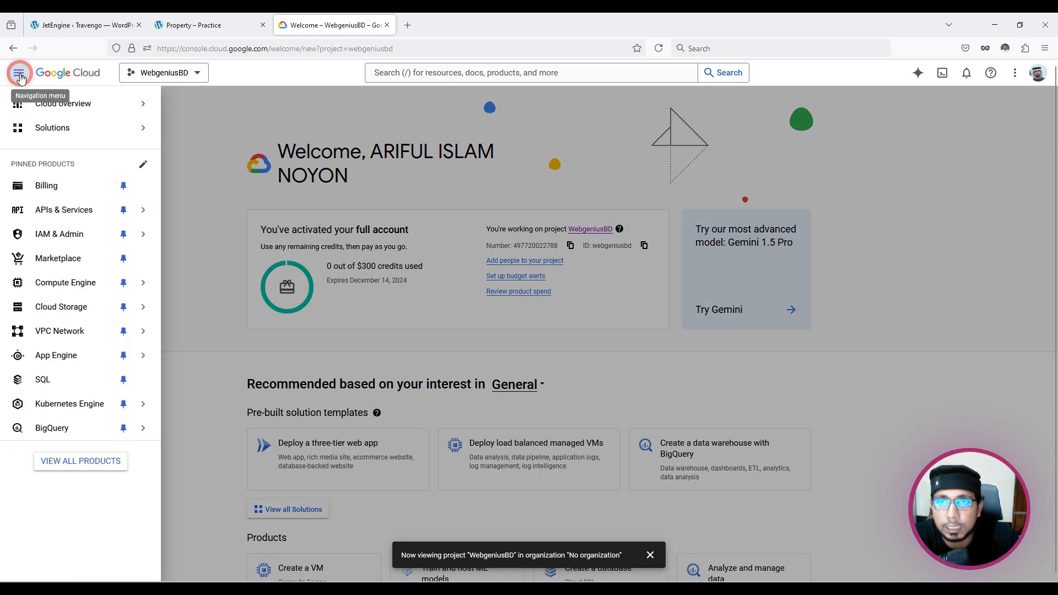
pyautogui.moveTo(46, 216)
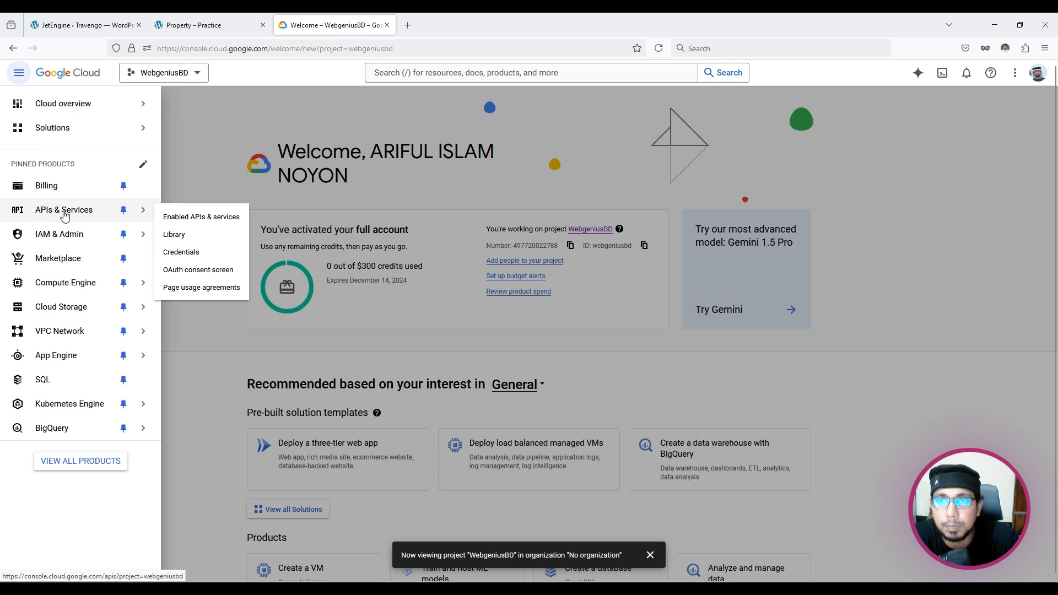
pyautogui.click(183, 236)
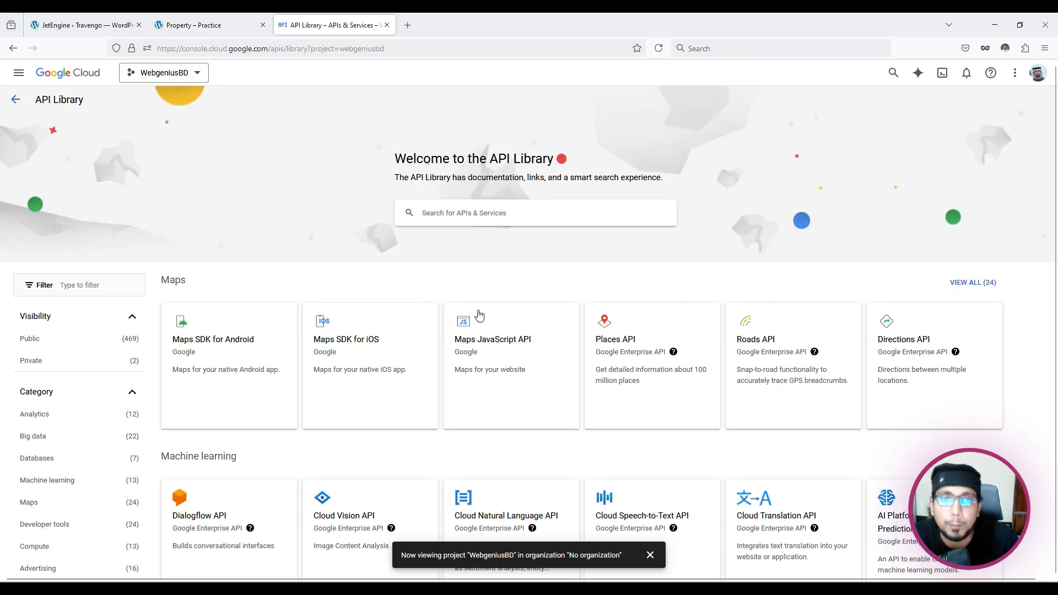
pyautogui.click(495, 349)
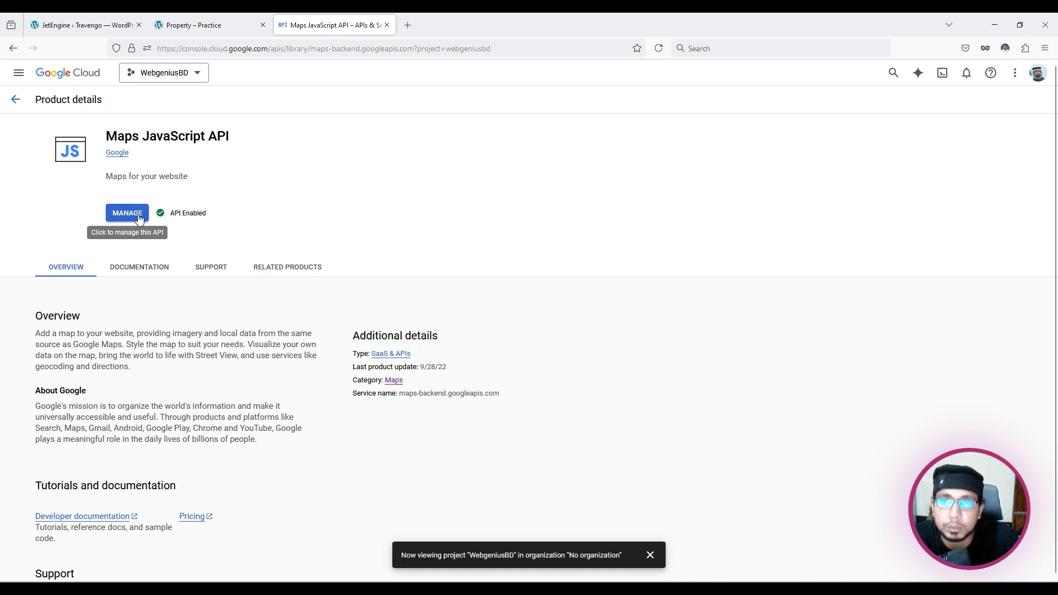
pyautogui.click(17, 101)
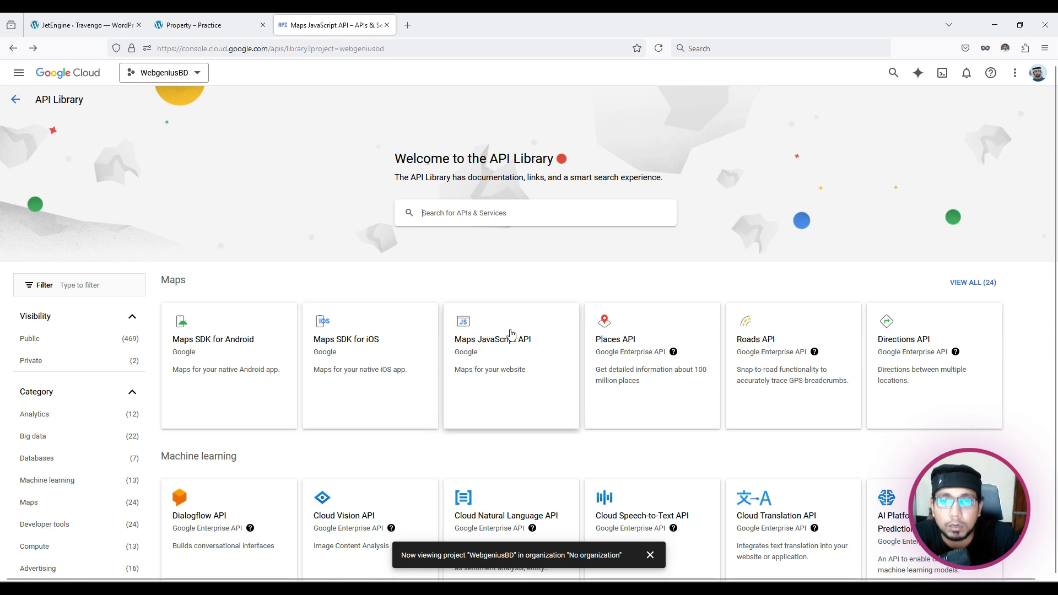
# Step: Look through the API Library's categories and open the full list of Maps APIs
pyautogui.scroll(-3, 518, 334)
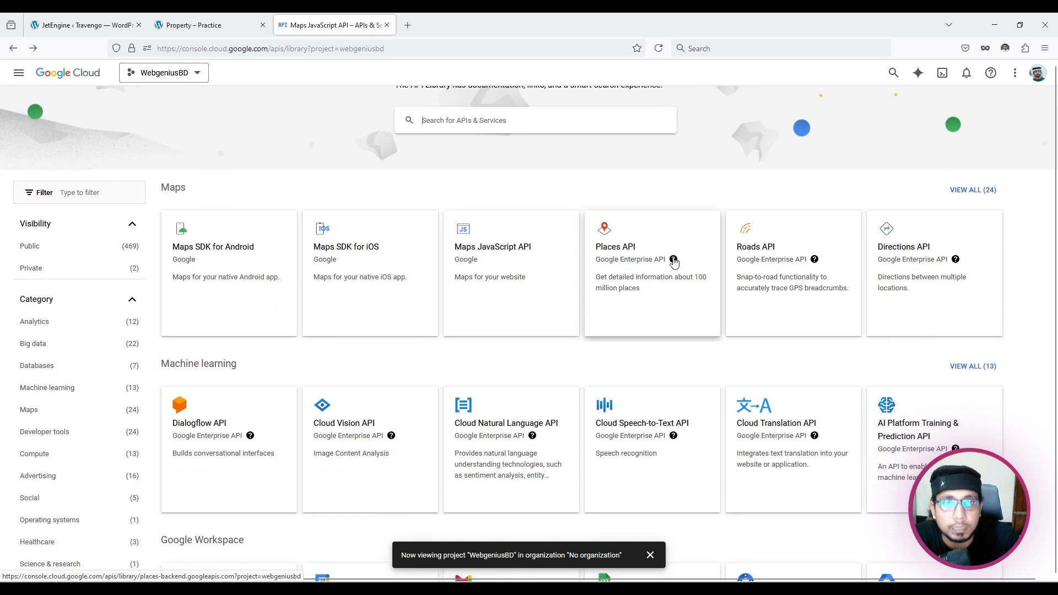
pyautogui.scroll(-3, 672, 270)
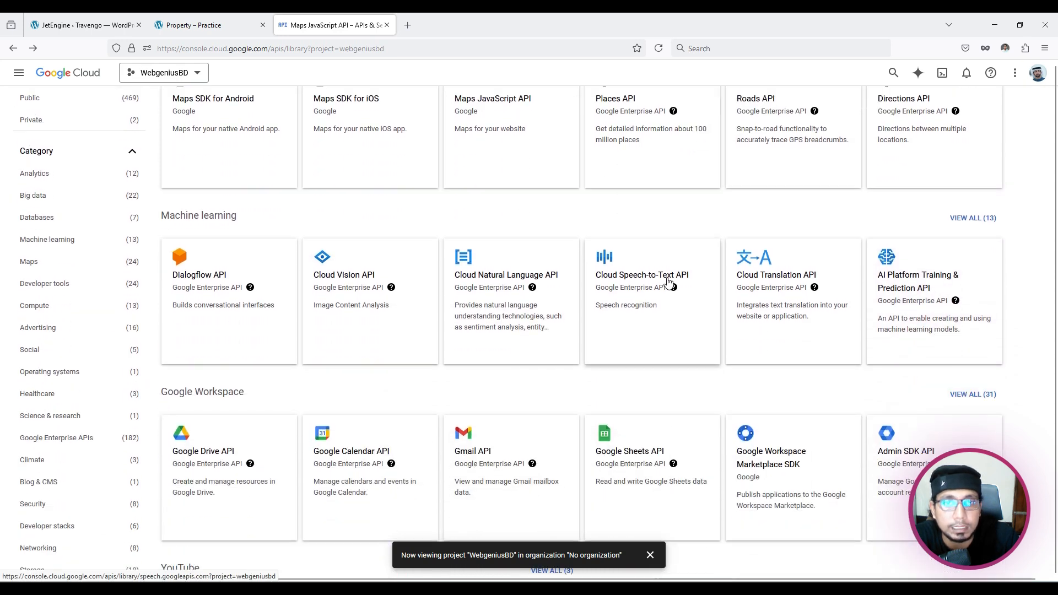
pyautogui.scroll(-2, 606, 284)
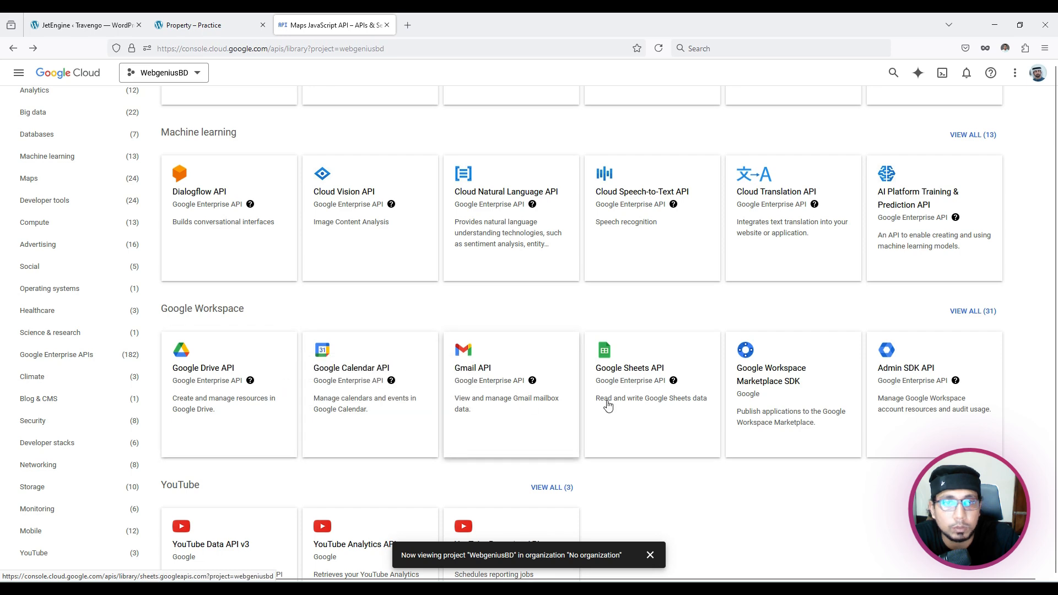
pyautogui.scroll(-2, 711, 395)
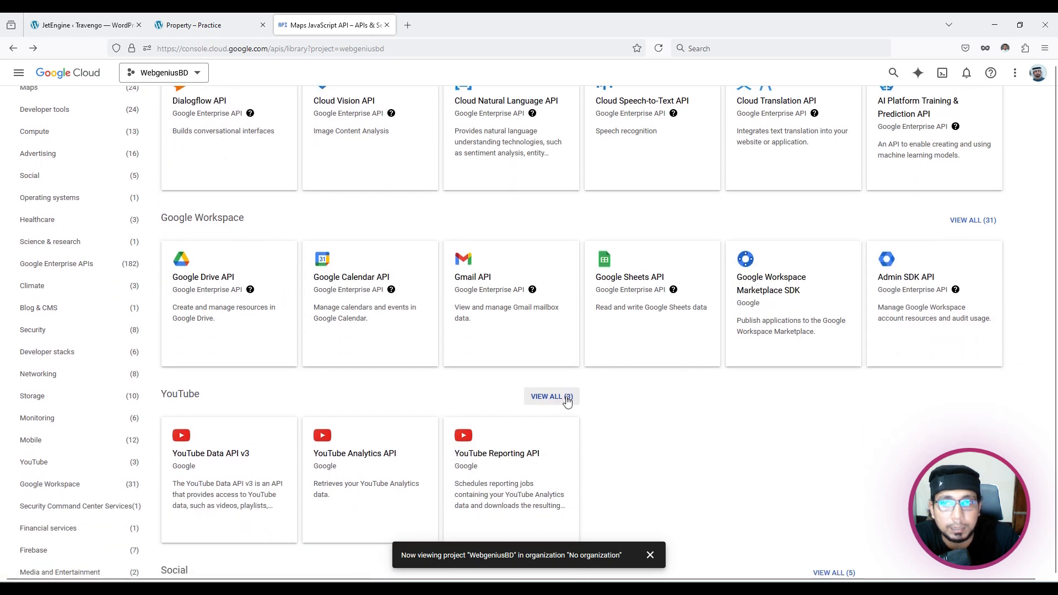
pyautogui.scroll(6, 568, 402)
pyautogui.click(964, 190)
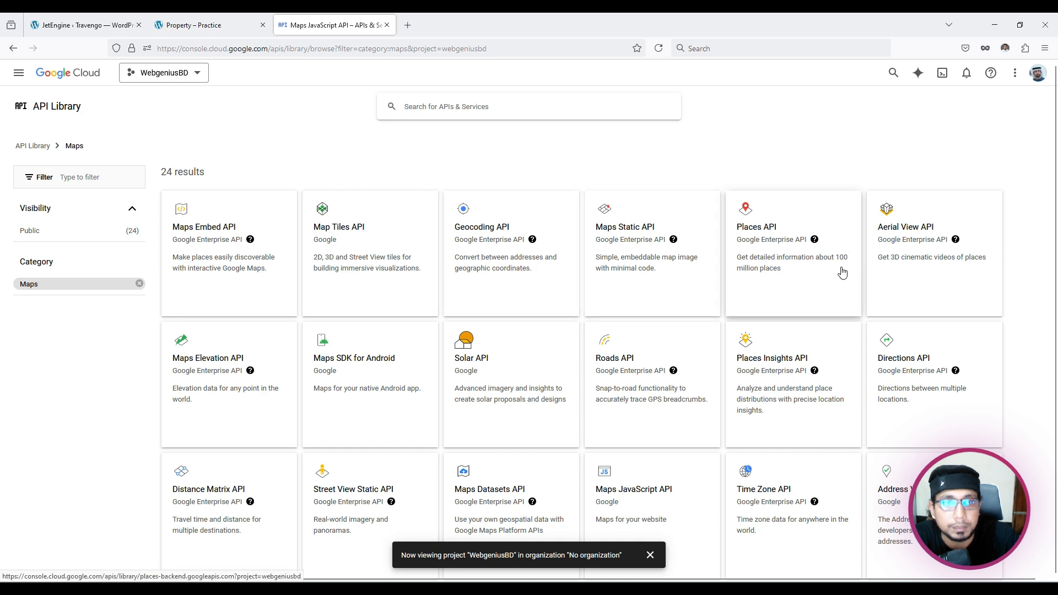
# Step: Check whether the Geocoding API is enabled on its product details page and return to the Maps API list
pyautogui.scroll(-2, 498, 222)
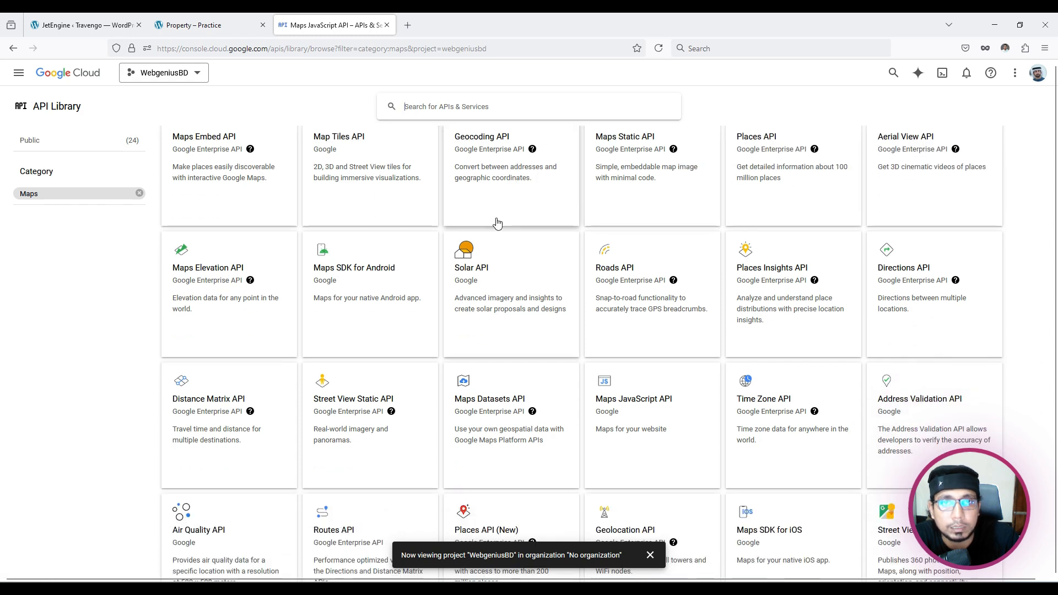
pyautogui.scroll(1, 496, 218)
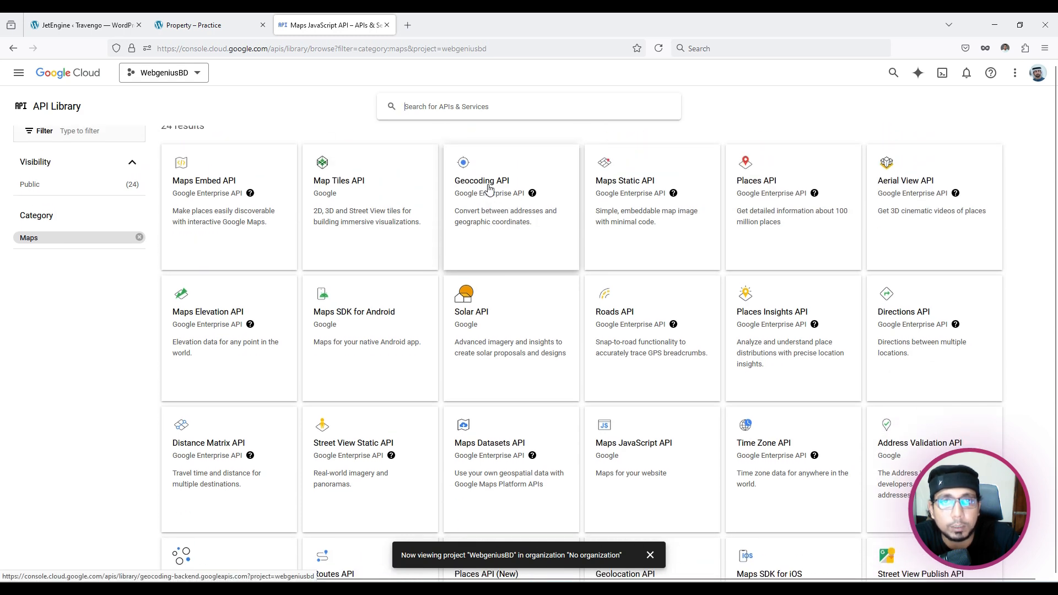
pyautogui.click(483, 191)
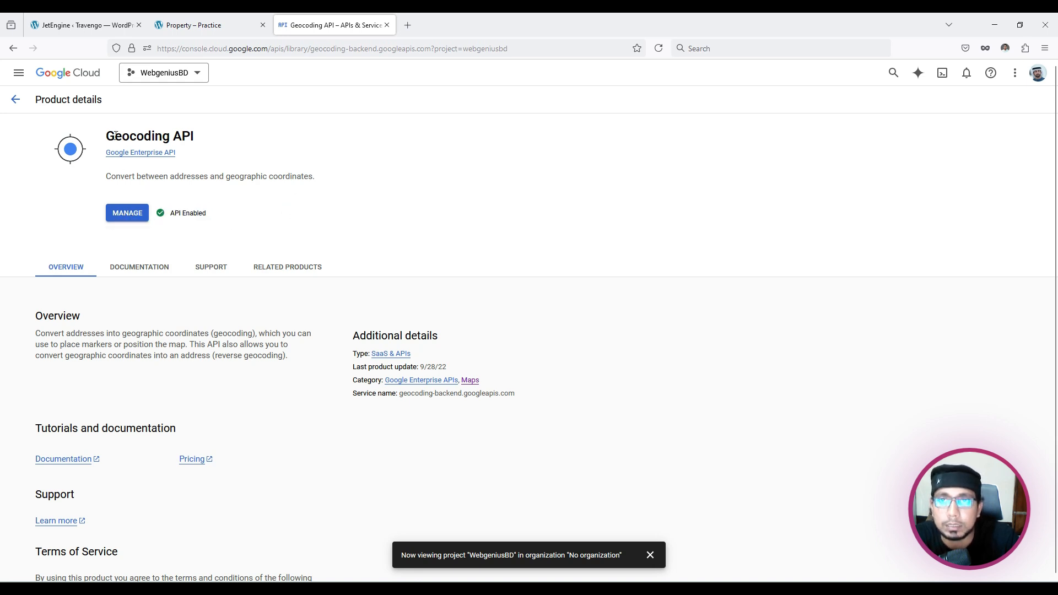
pyautogui.moveTo(139, 139); pyautogui.dragTo(230, 143)
pyautogui.click(268, 140)
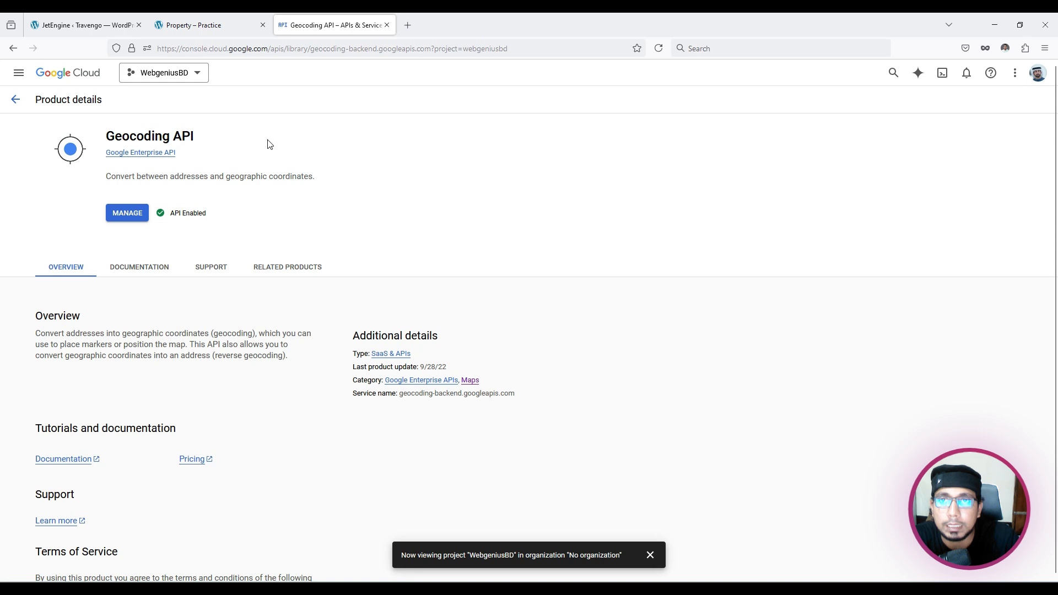
pyautogui.click(16, 101)
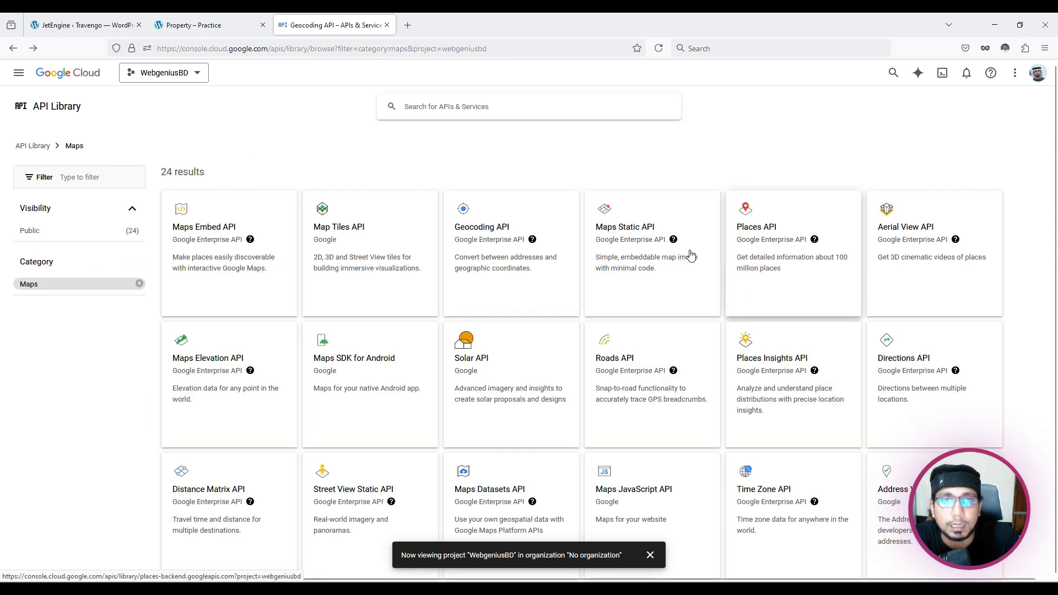
# Step: Review the available Maps APIs, including Places API and Maps JavaScript API, and return to the API Library's main page
pyautogui.scroll(-1, 624, 243)
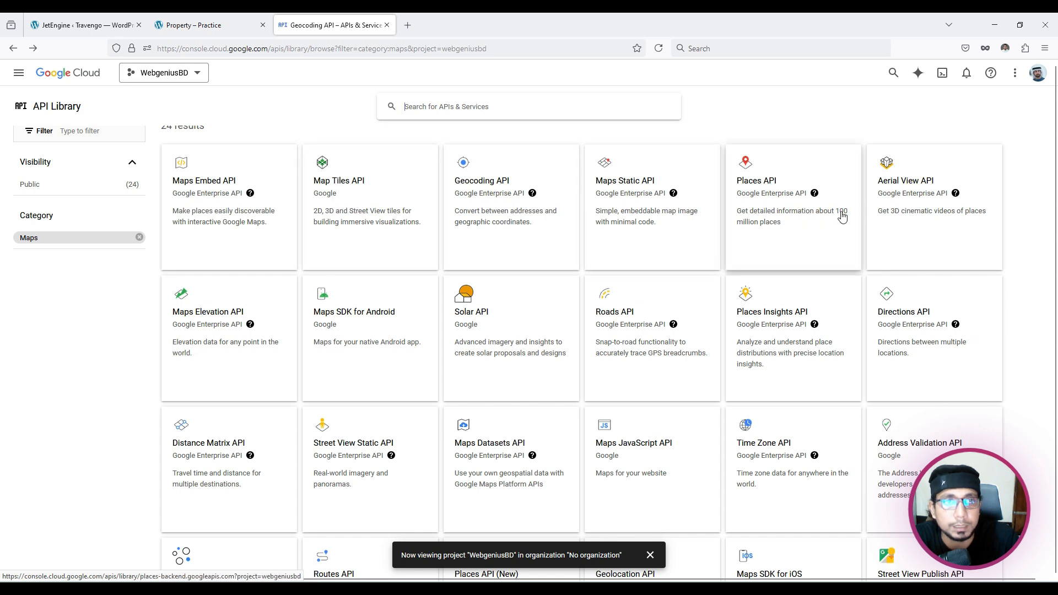
pyautogui.scroll(-2, 811, 296)
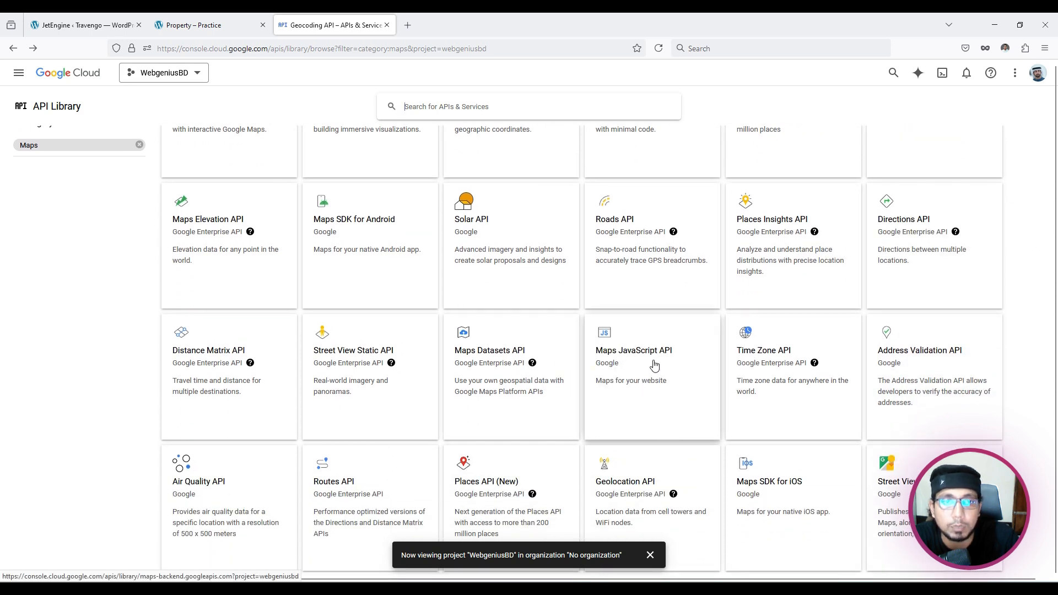
pyautogui.scroll(3, 633, 370)
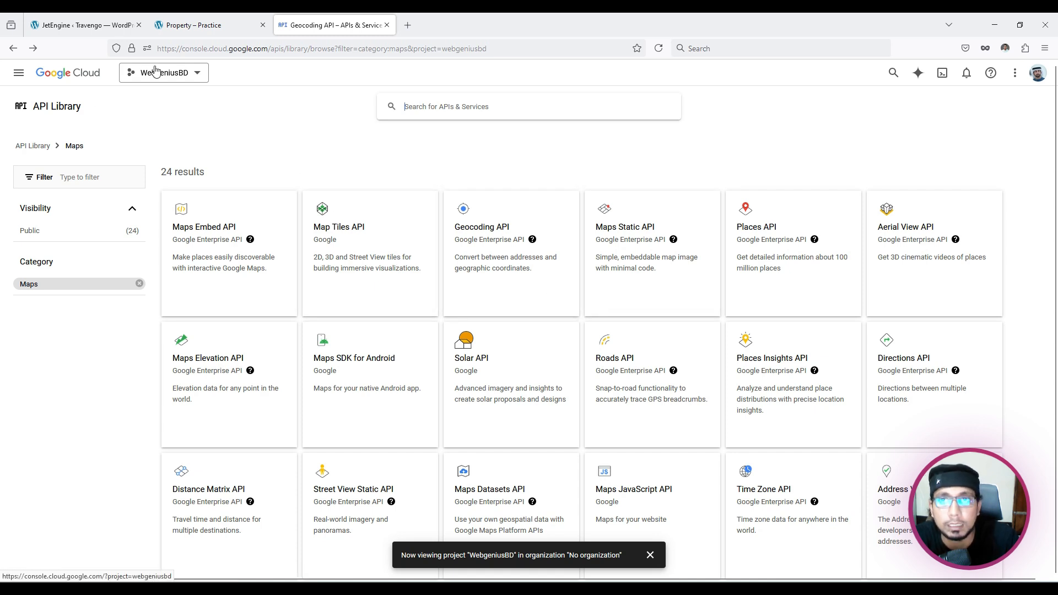
pyautogui.click(18, 72)
pyautogui.moveTo(65, 210)
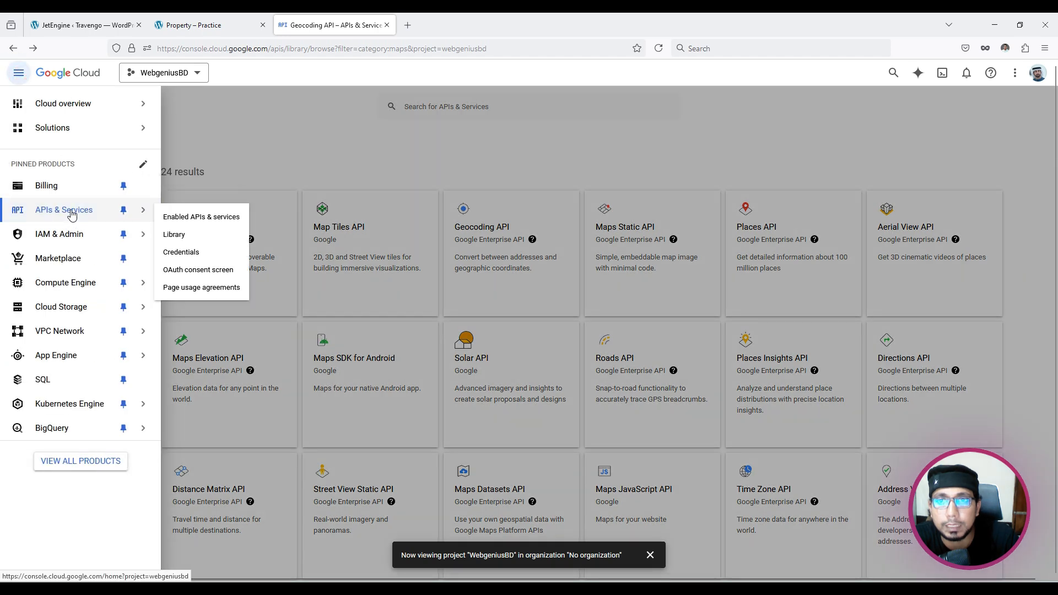
pyautogui.click(176, 235)
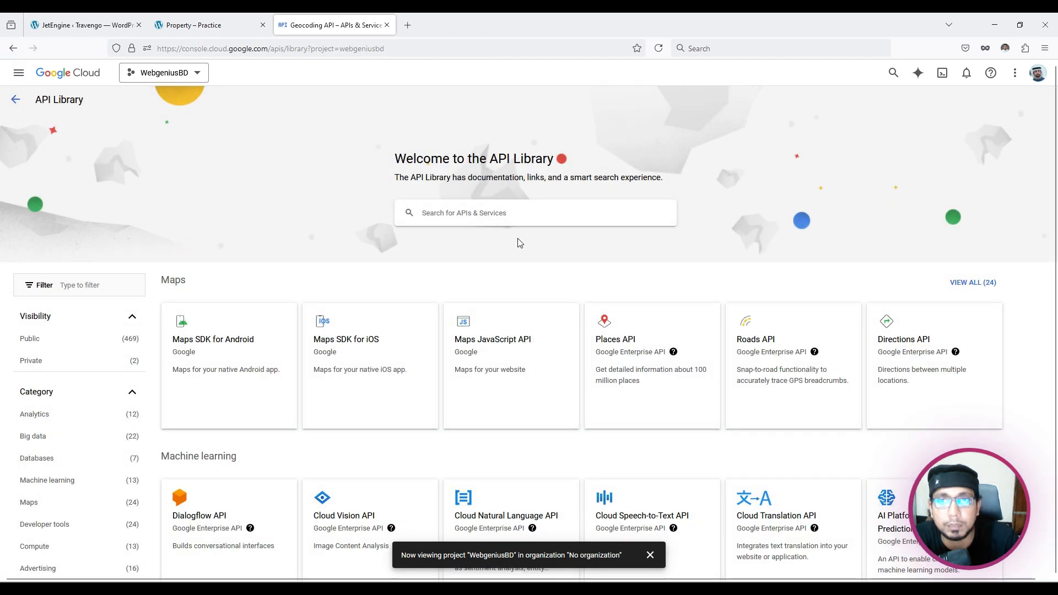
# Step: Open the Credentials page of APIs & Services for the WebgeniusBD project
pyautogui.click(16, 76)
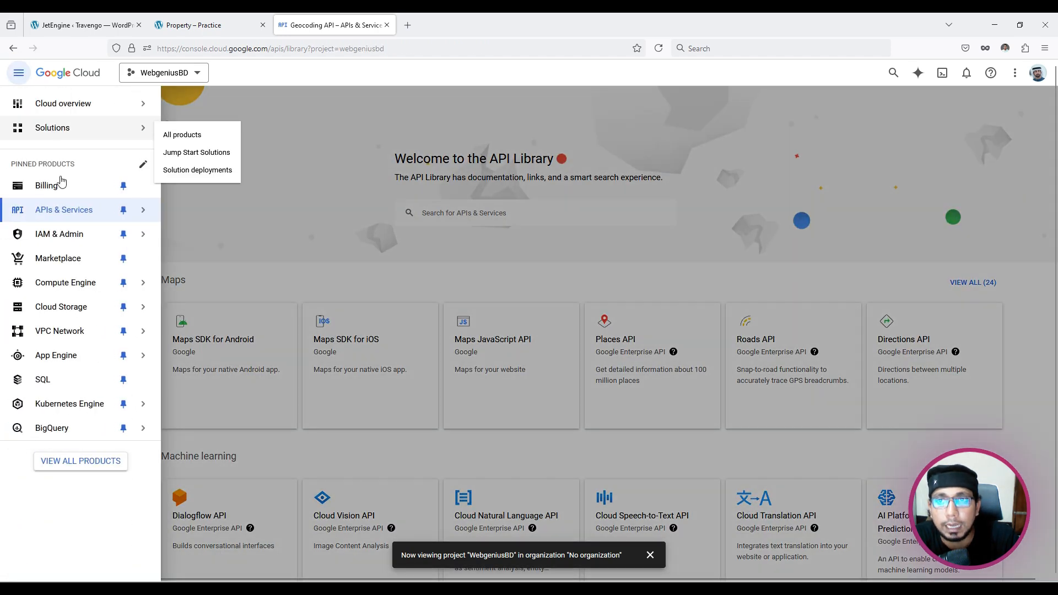
pyautogui.moveTo(62, 215)
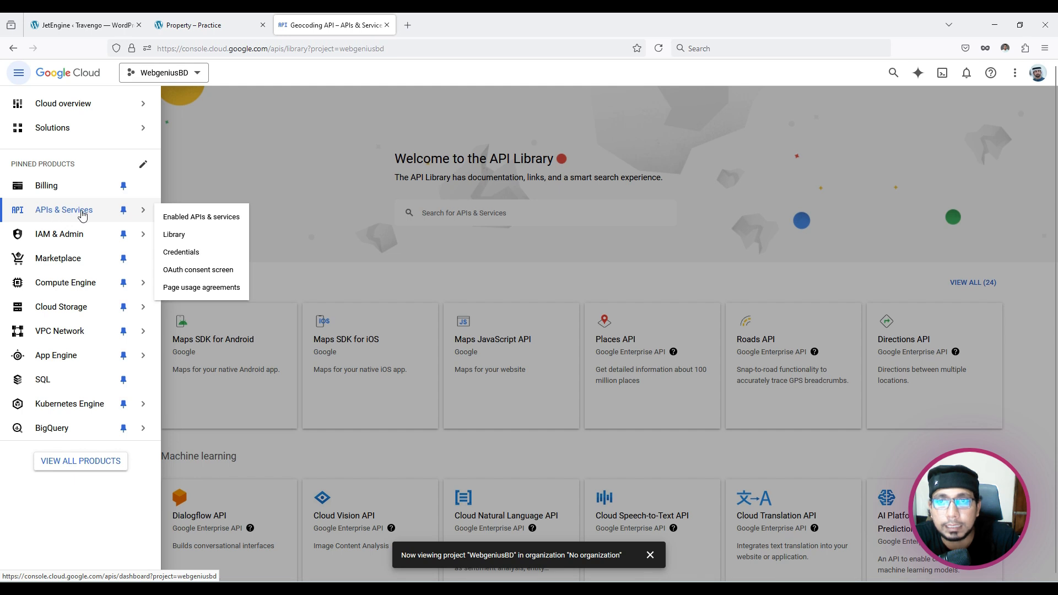
pyautogui.click(203, 253)
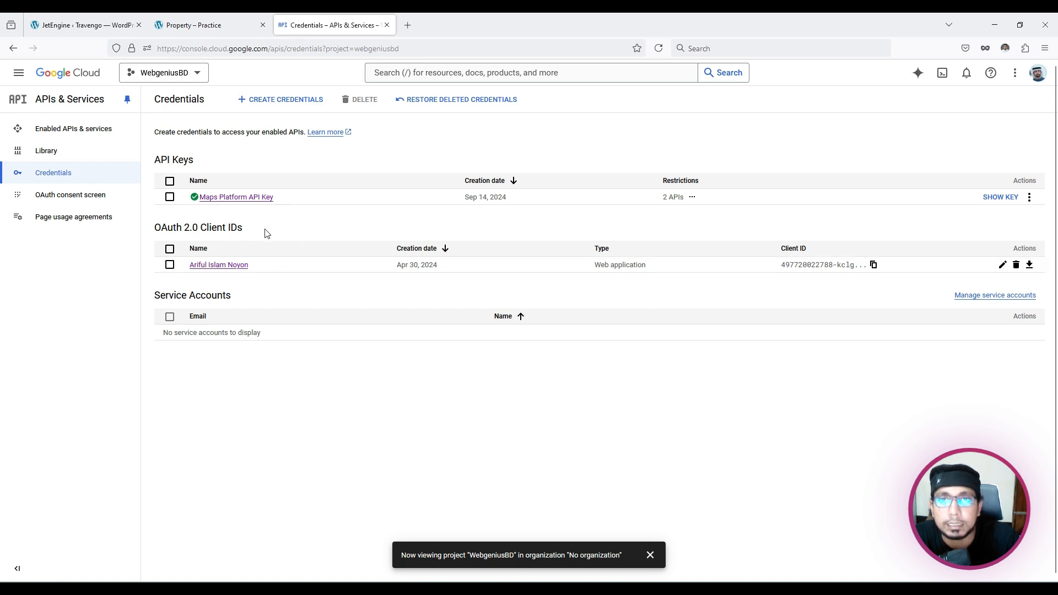
# Step: Create a new API key for the WebgeniusBD project and copy it
pyautogui.click(288, 106)
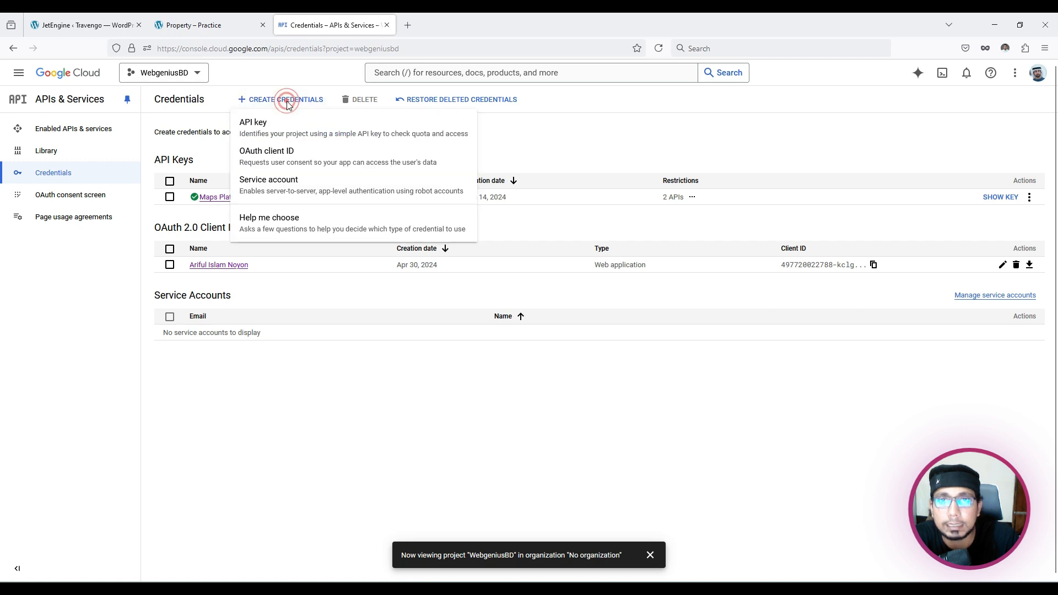
pyautogui.click(276, 136)
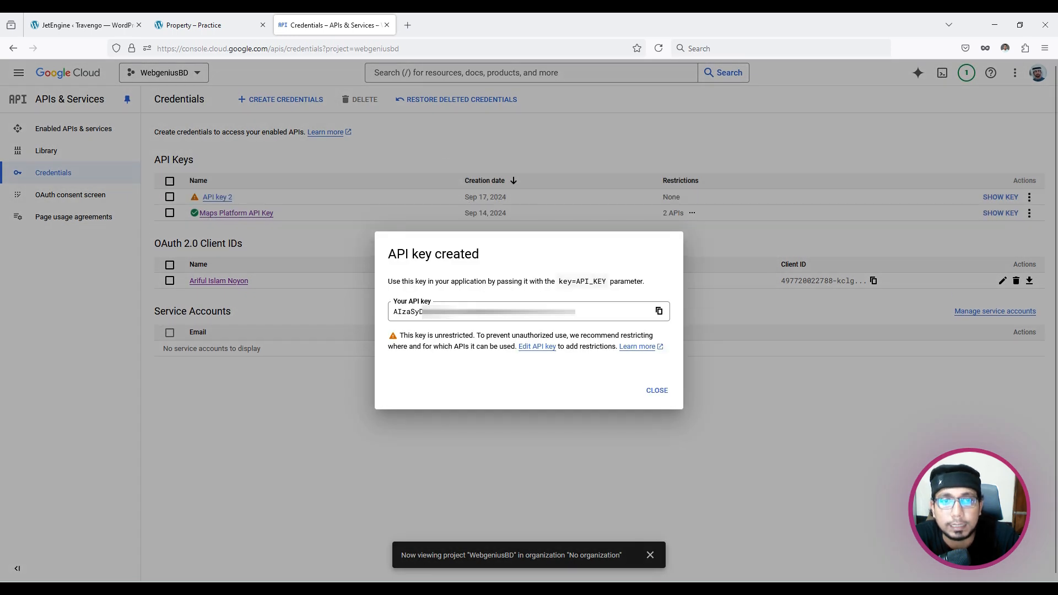
pyautogui.click(659, 312)
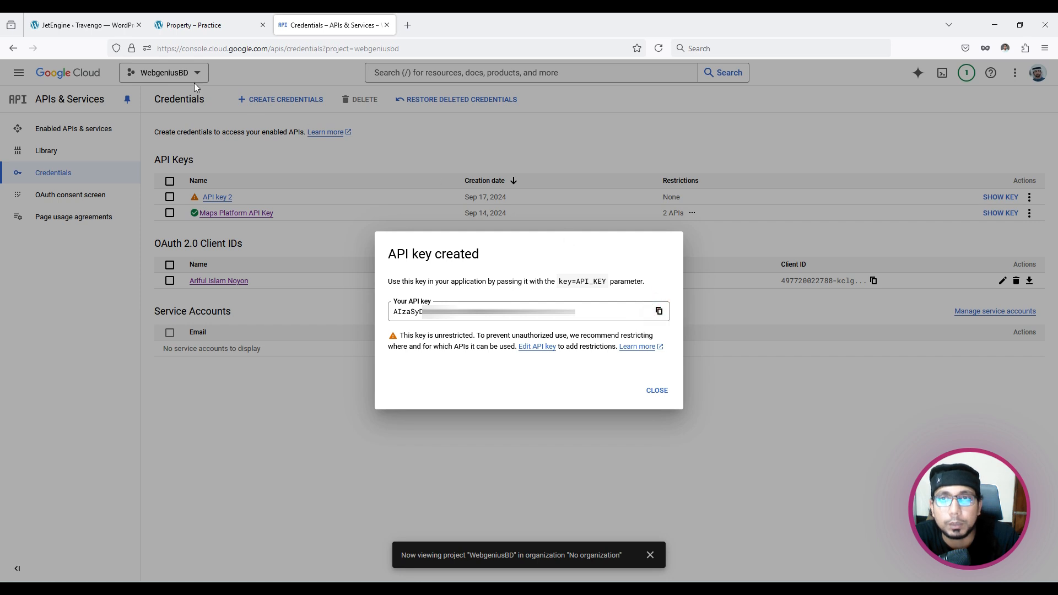
# Step: Switch to the JetEngine dashboard and paste the copied Google Maps API key into the API Key setting
pyautogui.click(84, 30)
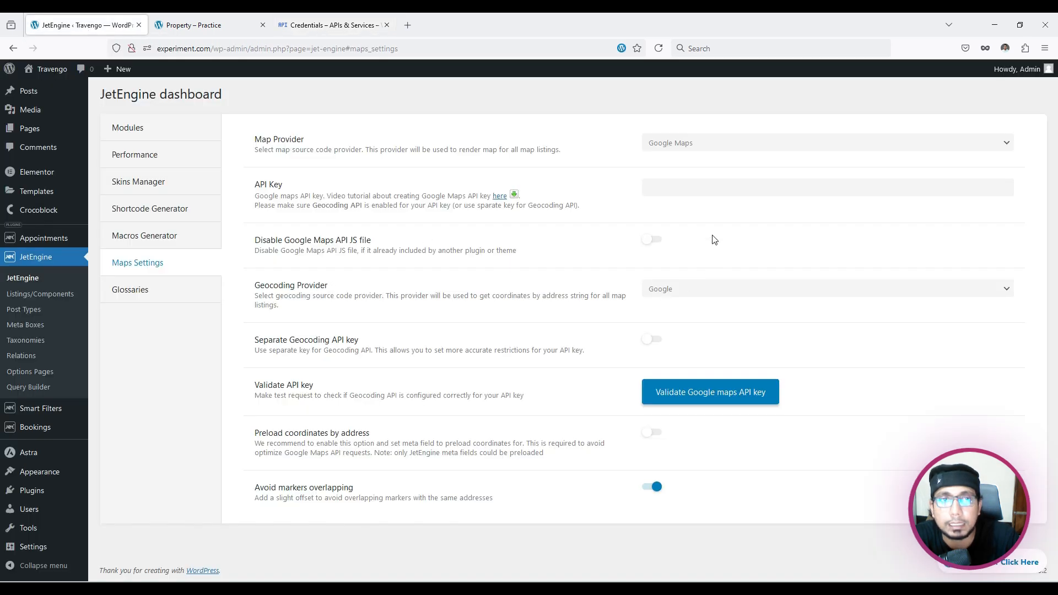
pyautogui.click(659, 189)
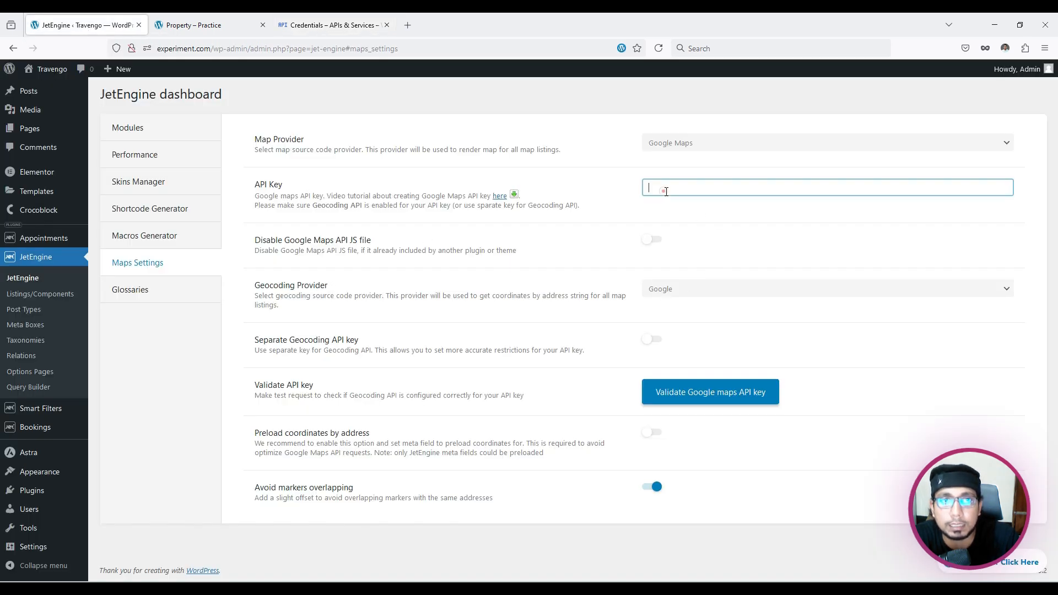
pyautogui.hotkey('ctrl', 'v')
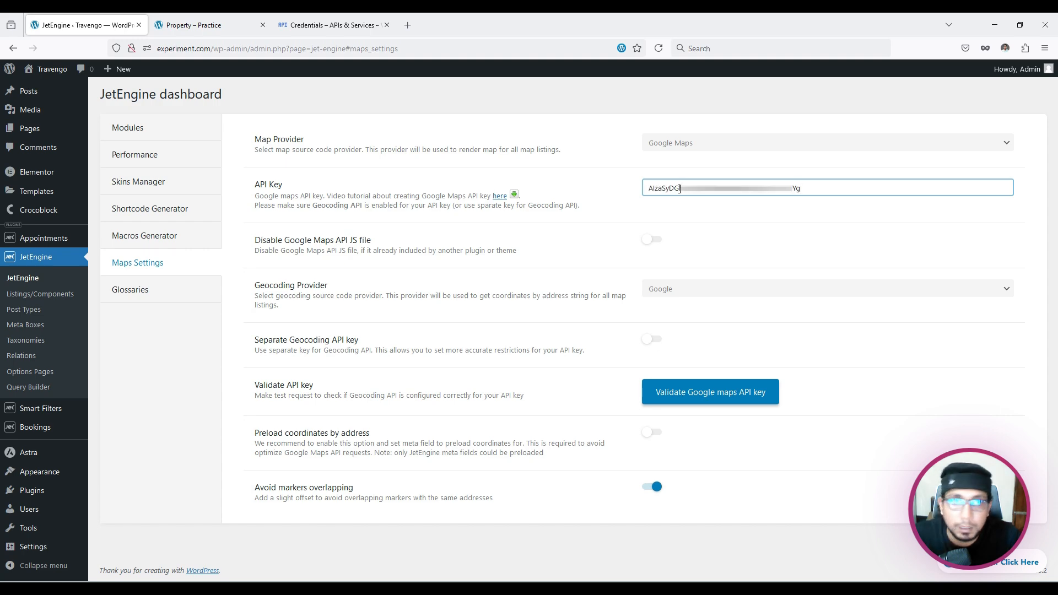
# Step: Return to Google Cloud, dismiss the created-key dialog and open the new API key 2 for editing
pyautogui.click(213, 25)
pyautogui.click(317, 25)
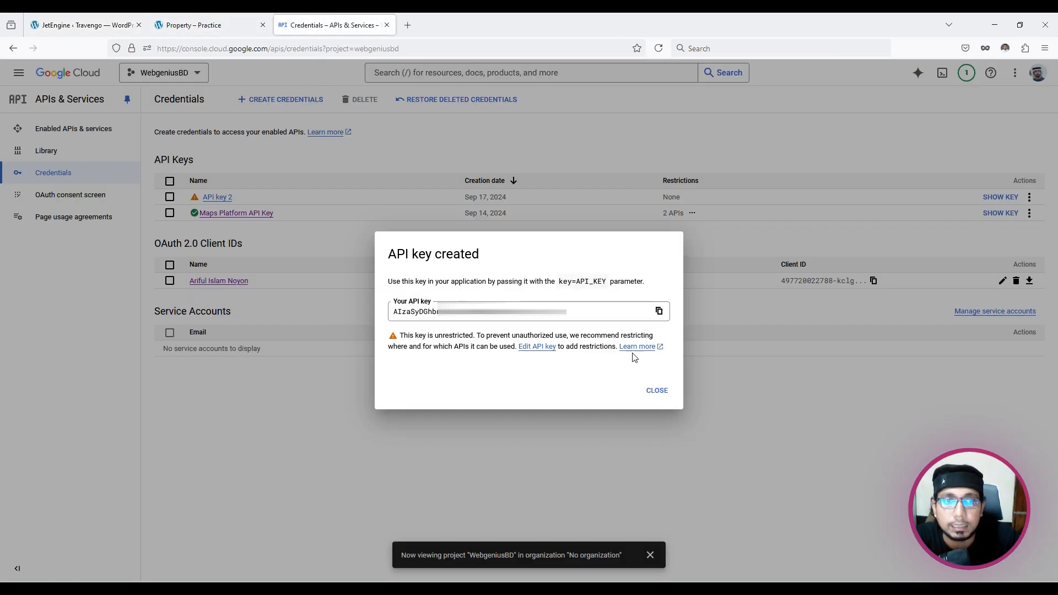
pyautogui.click(654, 390)
pyautogui.moveTo(196, 203)
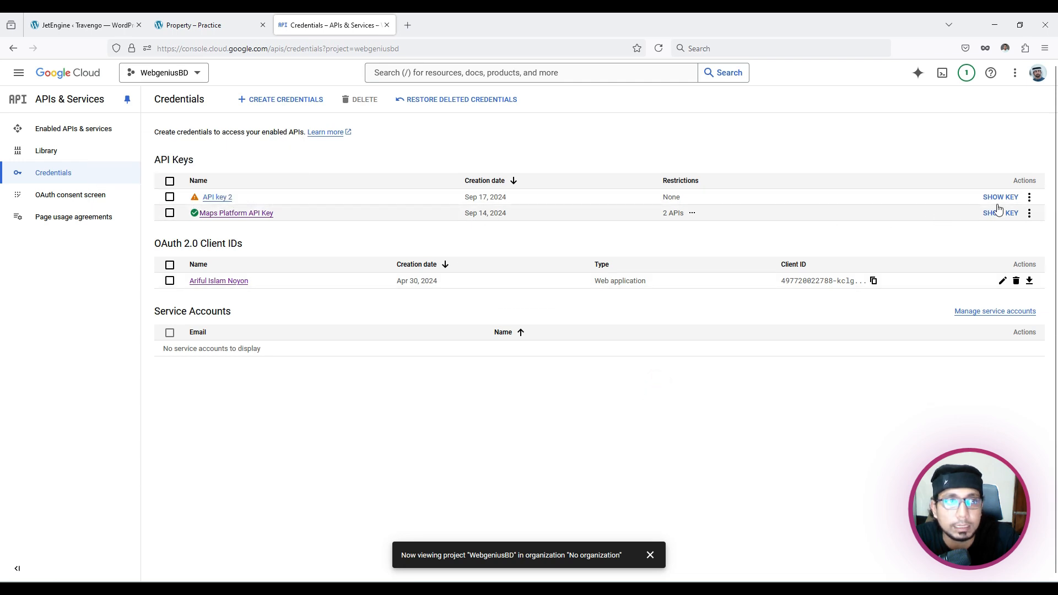
pyautogui.click(1030, 197)
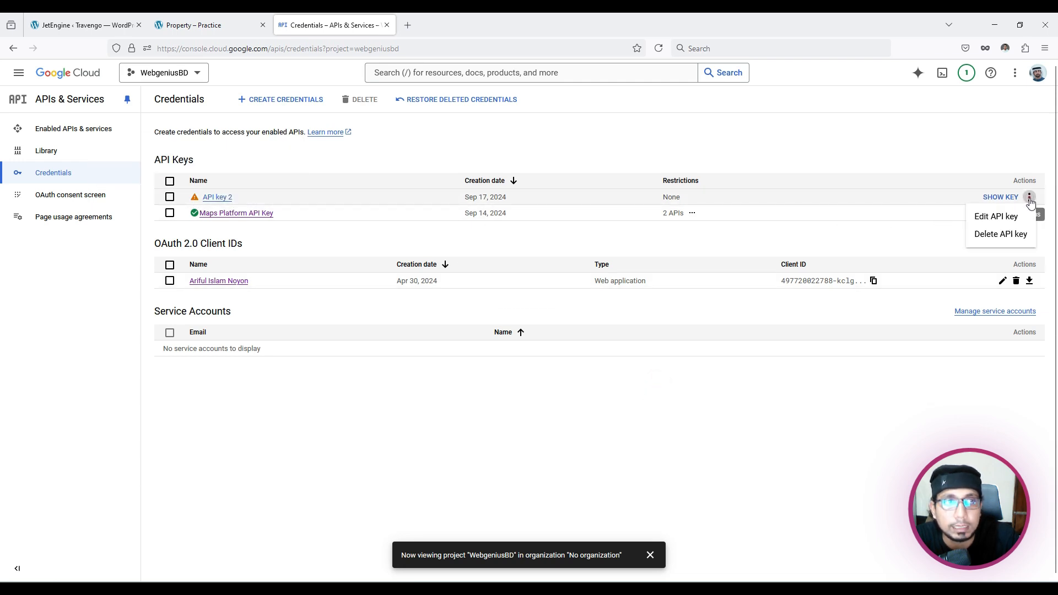
pyautogui.click(1011, 219)
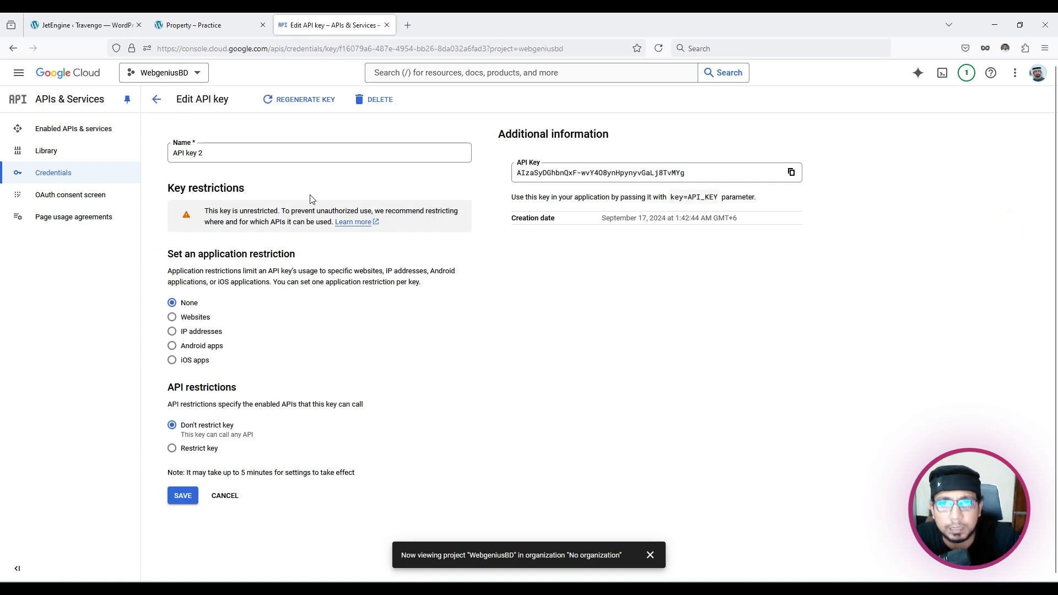
# Step: Change the new API key's name to Google Map
pyautogui.tripleClick(229, 153)
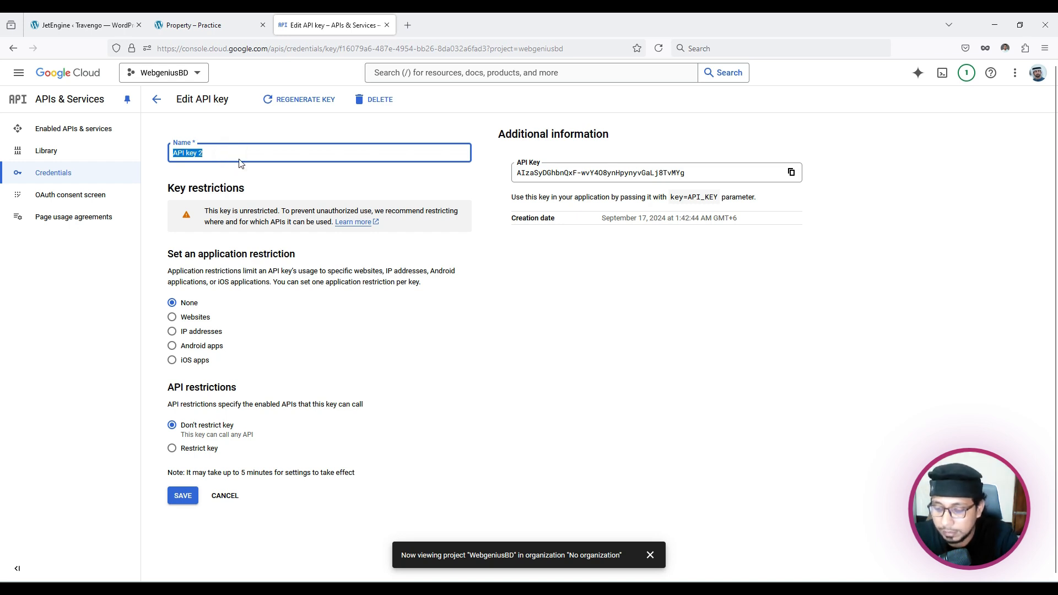
pyautogui.write('G')
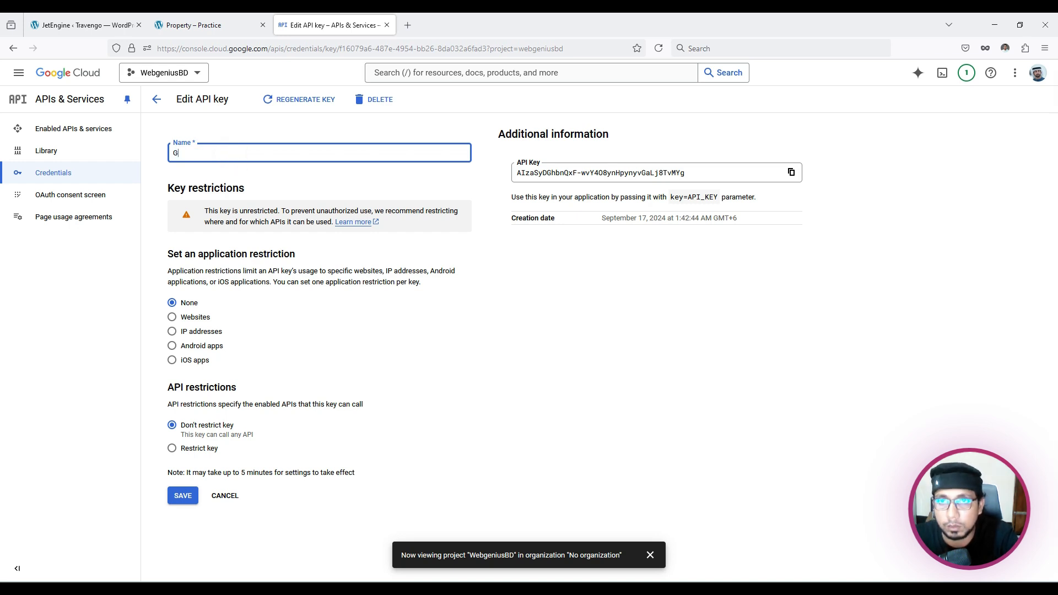
pyautogui.write('oogle')
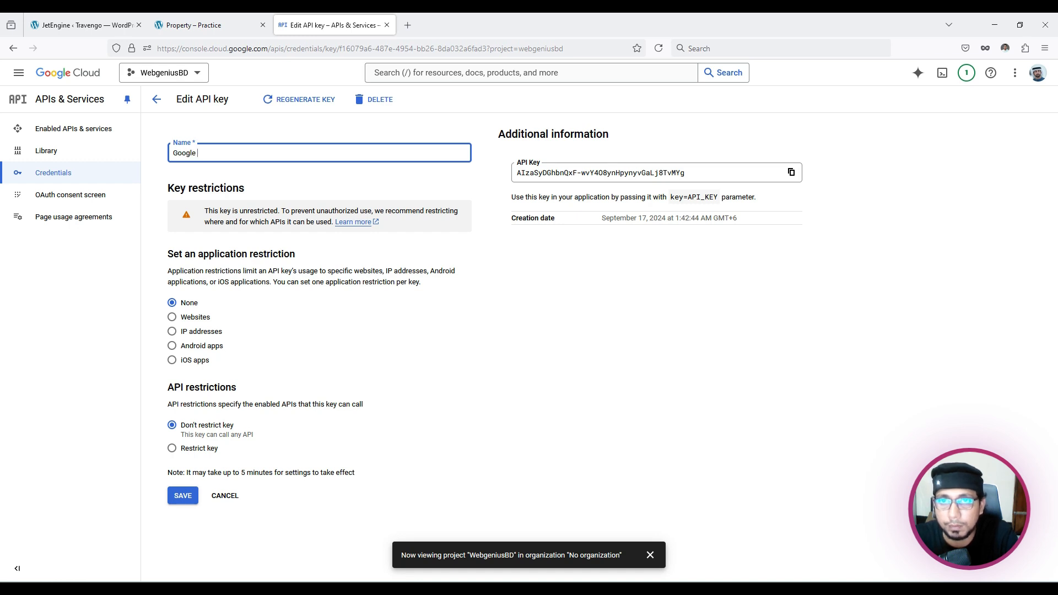
pyautogui.write(' MA')
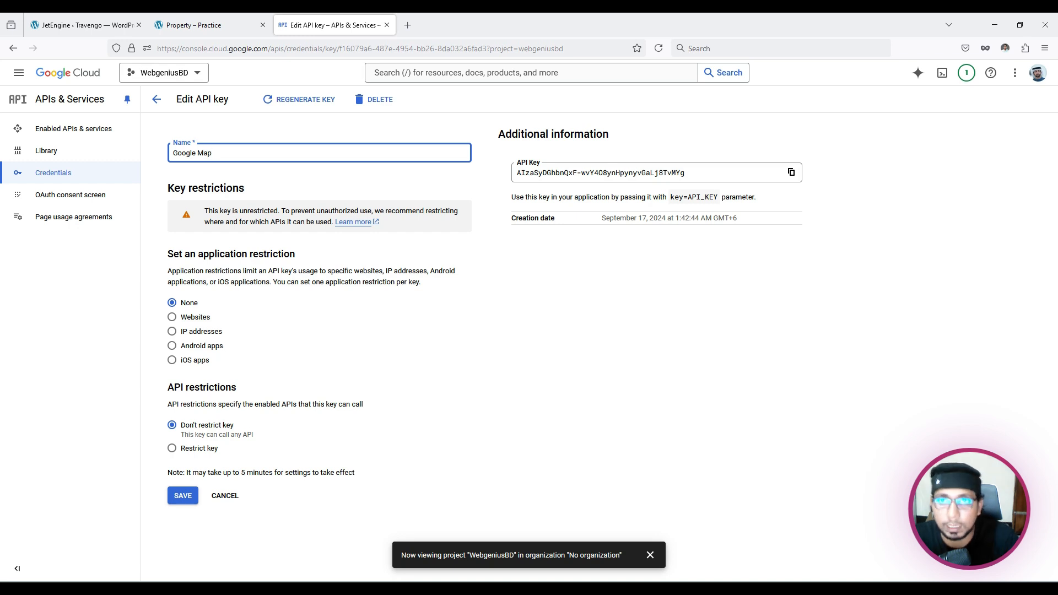
pyautogui.click(516, 381)
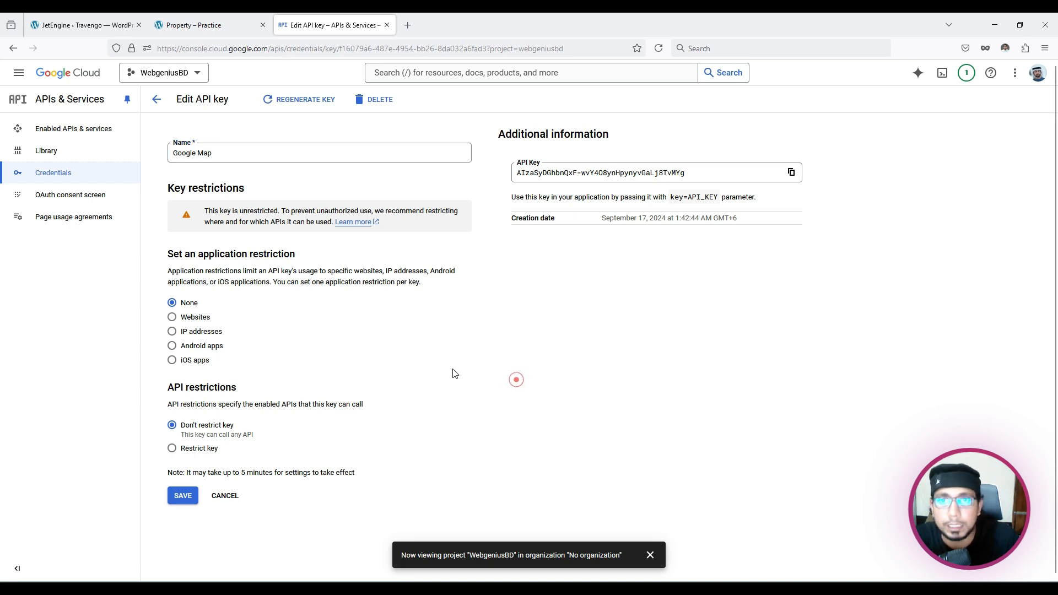
# Step: Set the key's application restriction to Websites
pyautogui.click(172, 318)
pyautogui.scroll(-2, 292, 327)
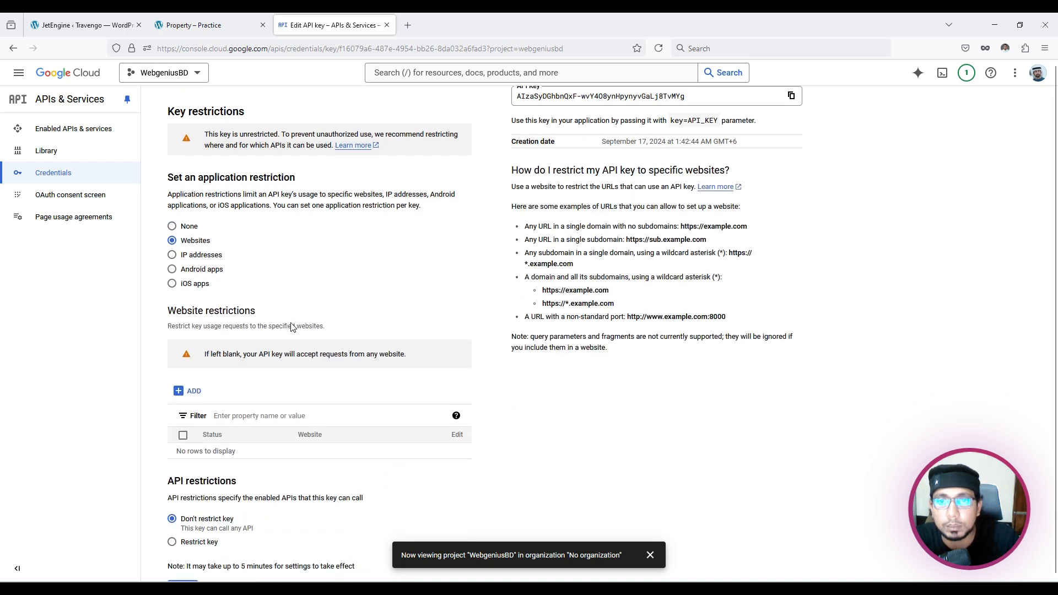
pyautogui.scroll(-1, 293, 327)
pyautogui.scroll(-1, 310, 368)
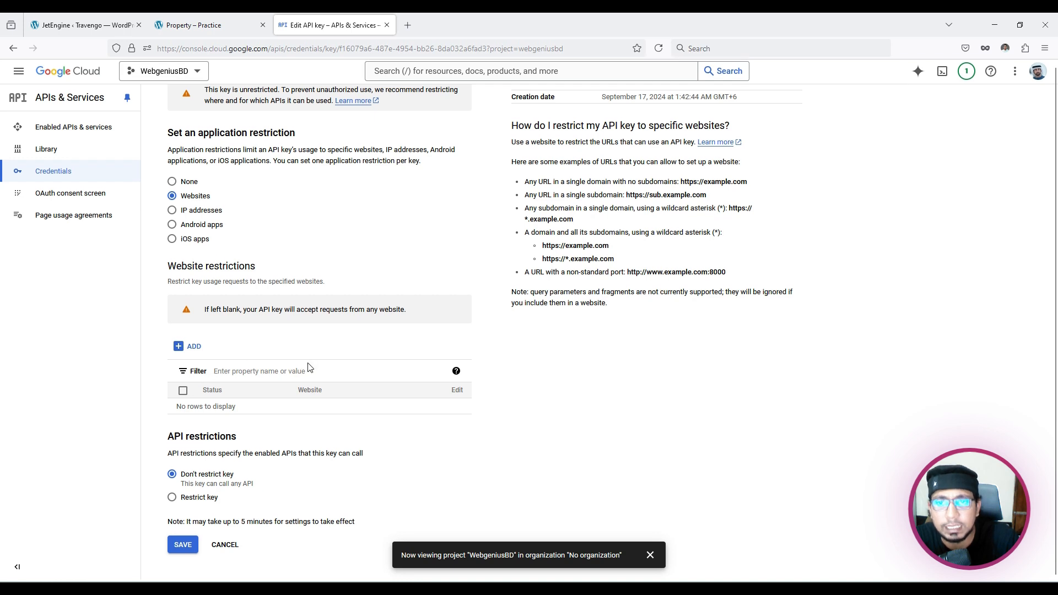
# Step: Enable API restrictions for the key and select Geocoding API among the allowed APIs
pyautogui.click(172, 497)
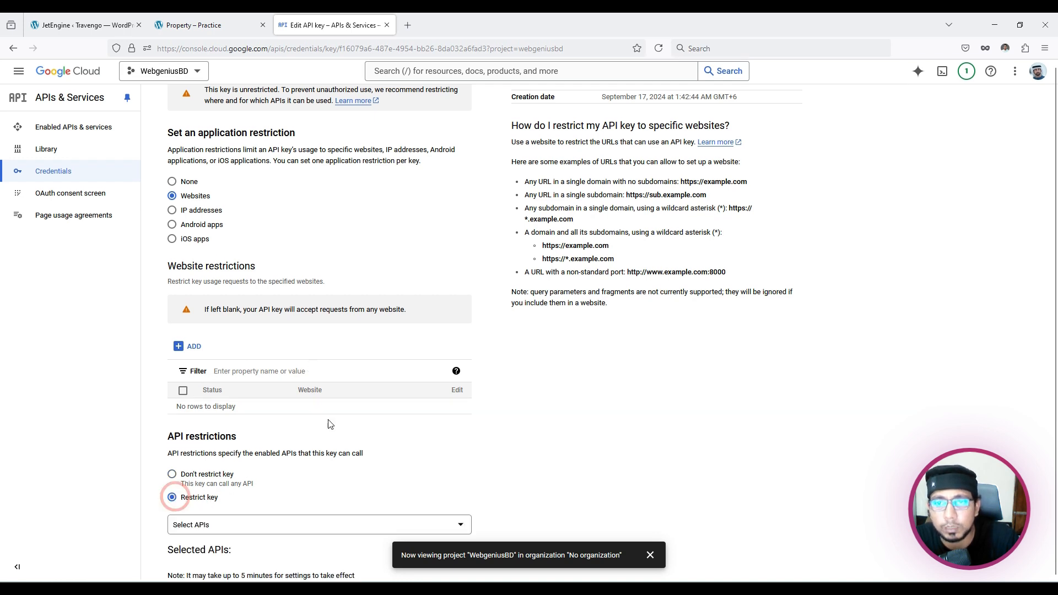
pyautogui.scroll(-1, 330, 423)
pyautogui.click(234, 470)
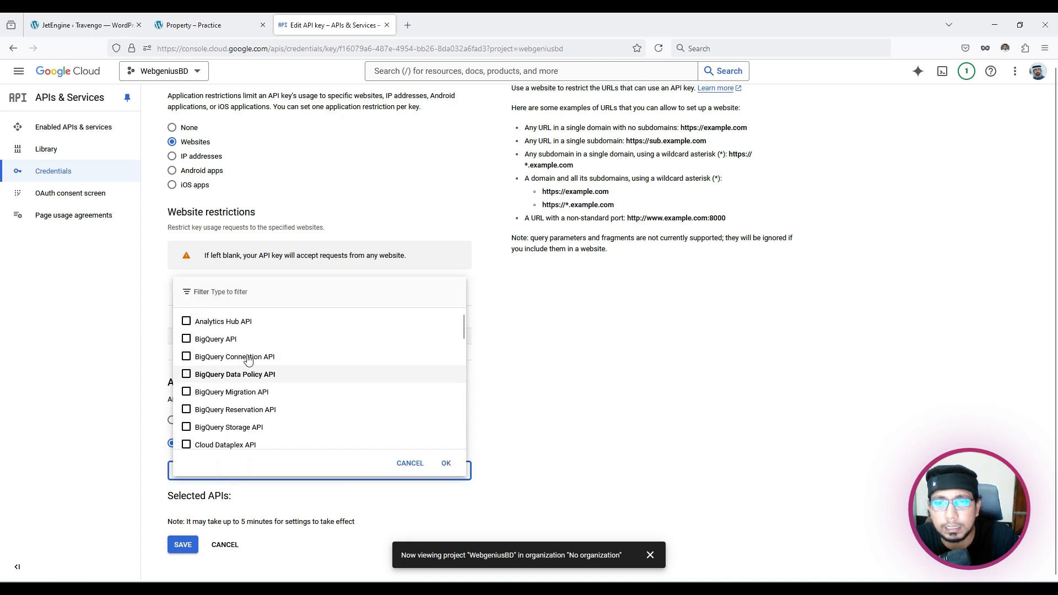
pyautogui.scroll(-1, 253, 386)
pyautogui.scroll(-3, 248, 408)
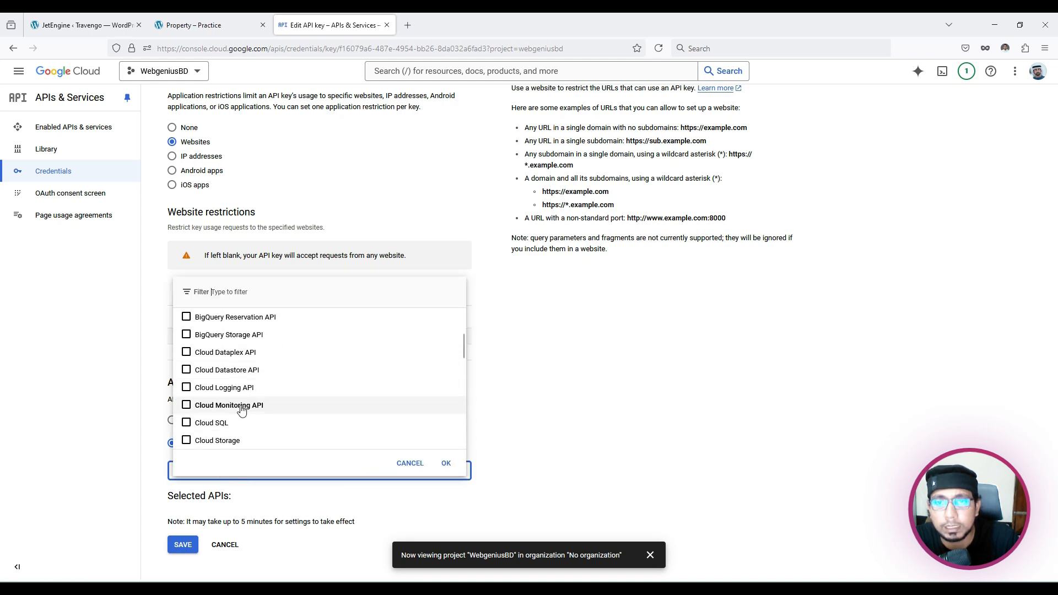
pyautogui.scroll(-1, 242, 410)
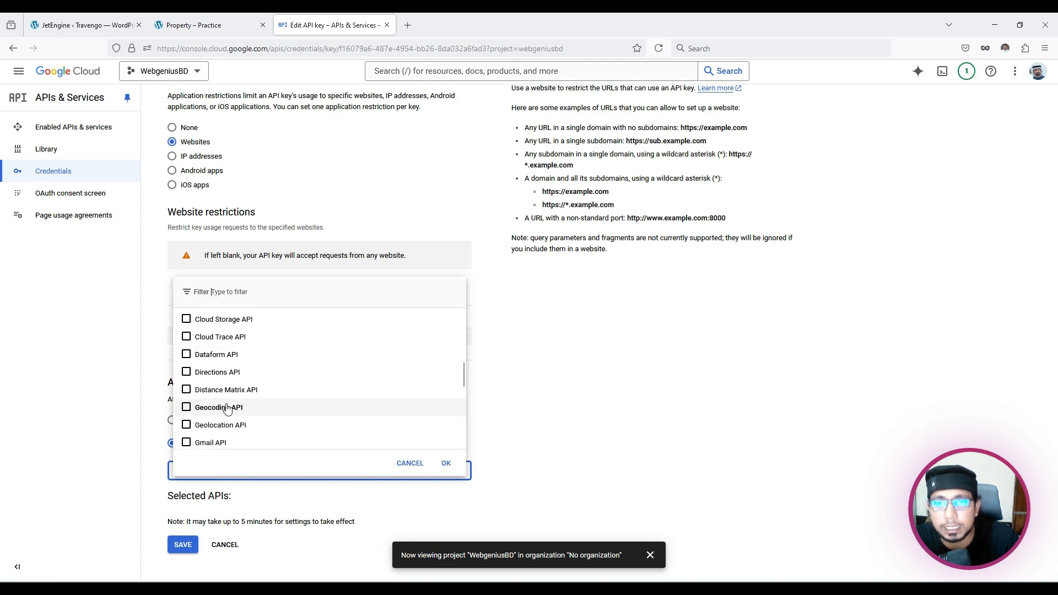
pyautogui.click(187, 407)
# Step: Add Maps JavaScript API to the key's allowed APIs, confirm the selection and save the key
pyautogui.scroll(-2, 262, 410)
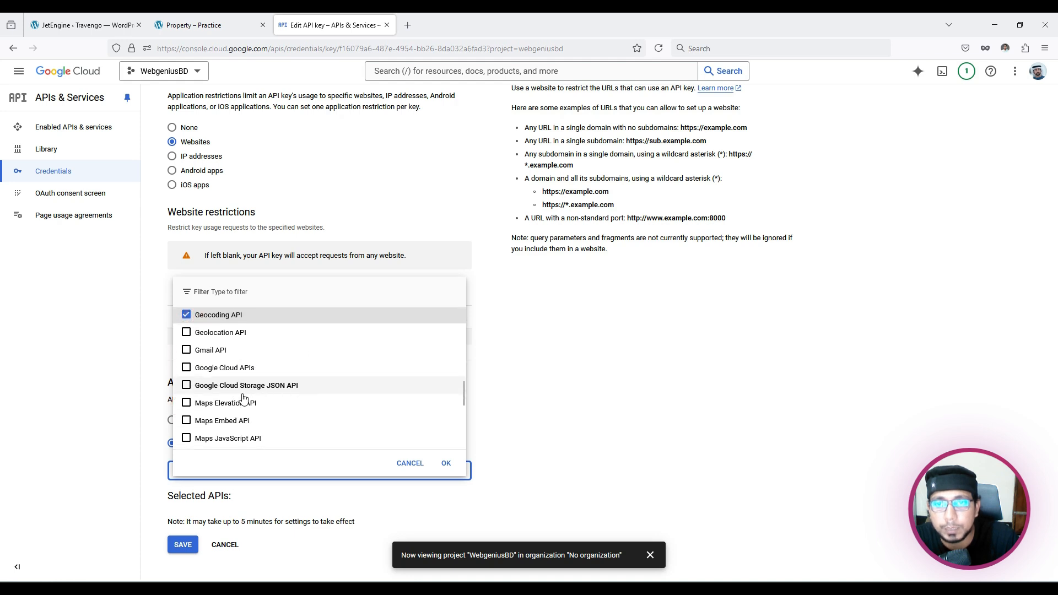
pyautogui.scroll(-2, 259, 419)
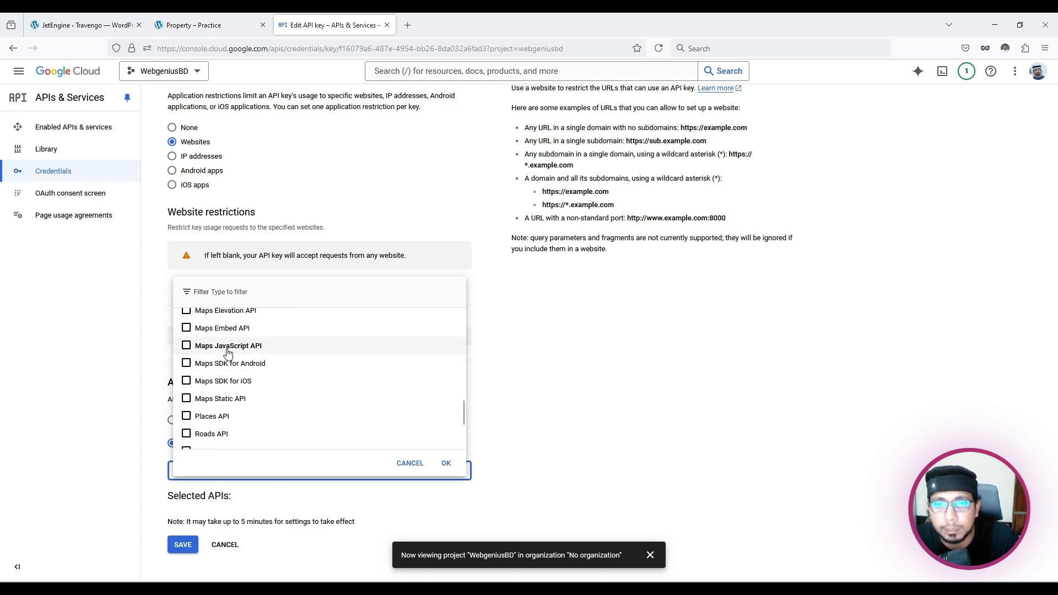
pyautogui.click(191, 349)
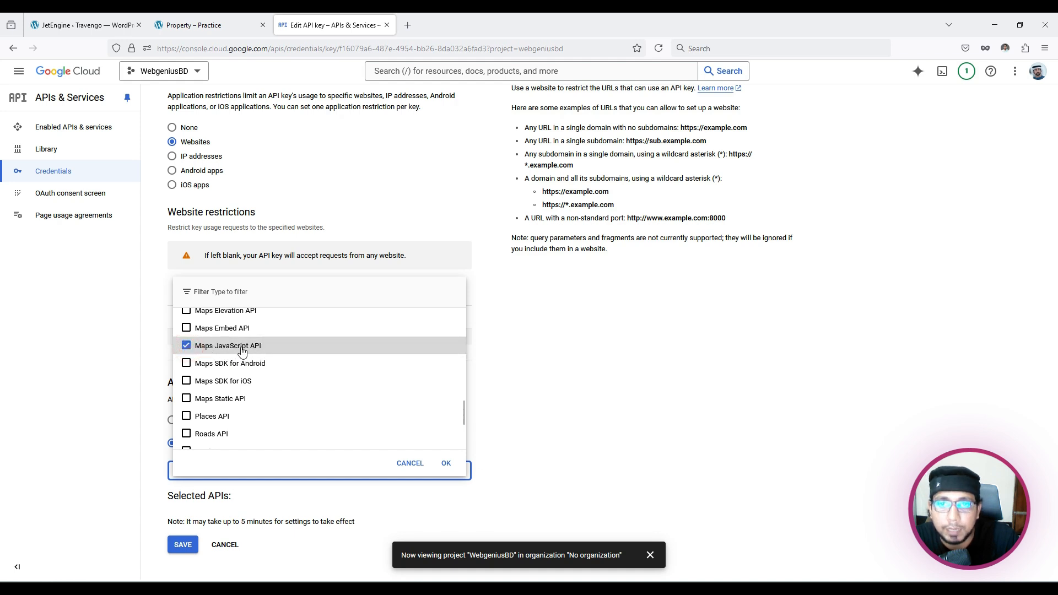
pyautogui.scroll(3, 265, 359)
pyautogui.scroll(-3, 271, 366)
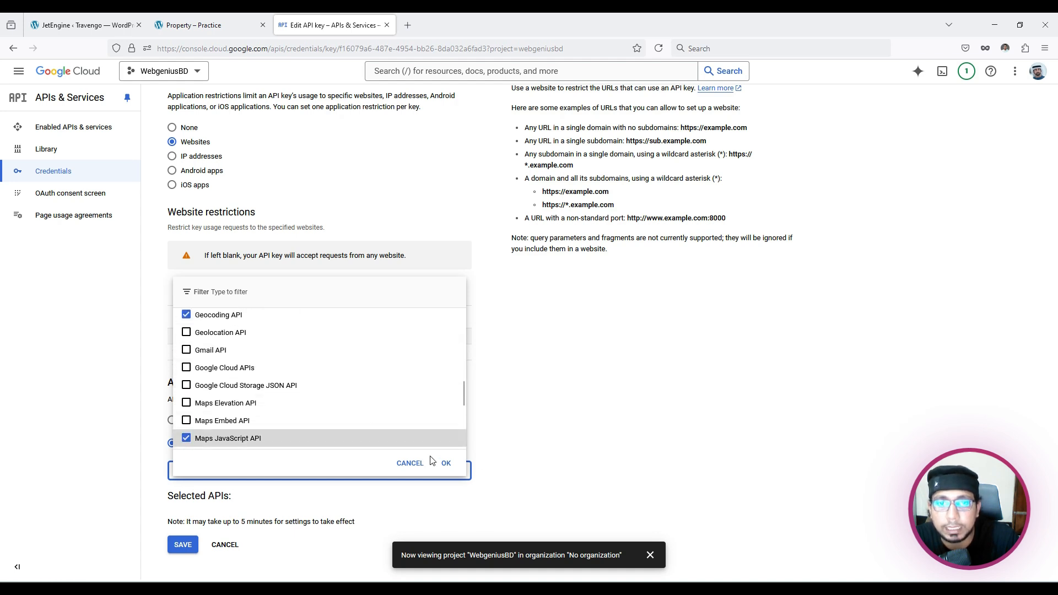
pyautogui.click(446, 463)
pyautogui.scroll(-1, 356, 408)
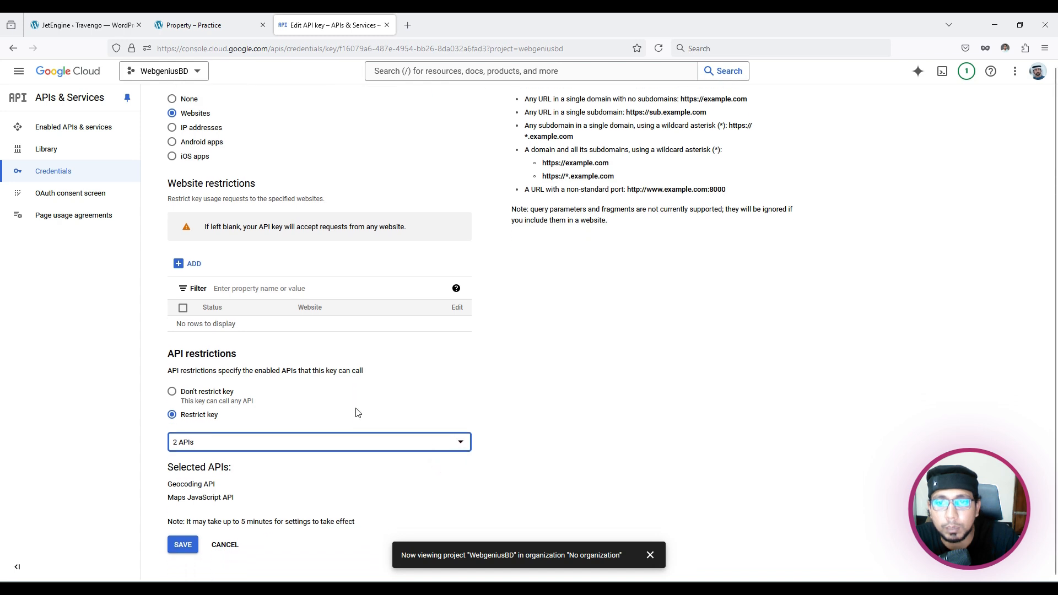
pyautogui.click(190, 546)
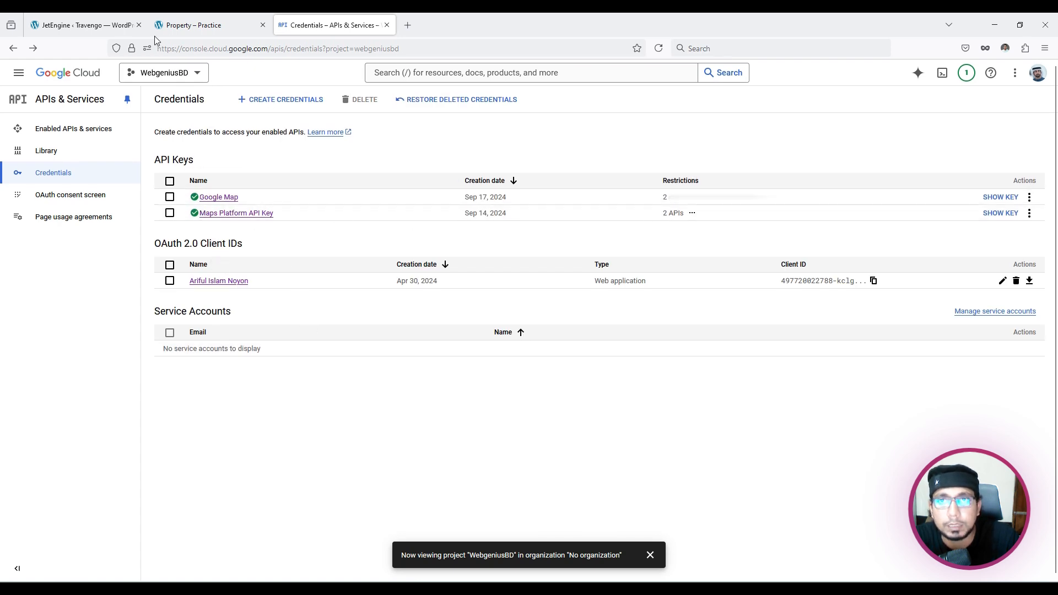
# Step: Go back to JetEngine's Maps Settings and validate the Google Maps API key
pyautogui.click(90, 26)
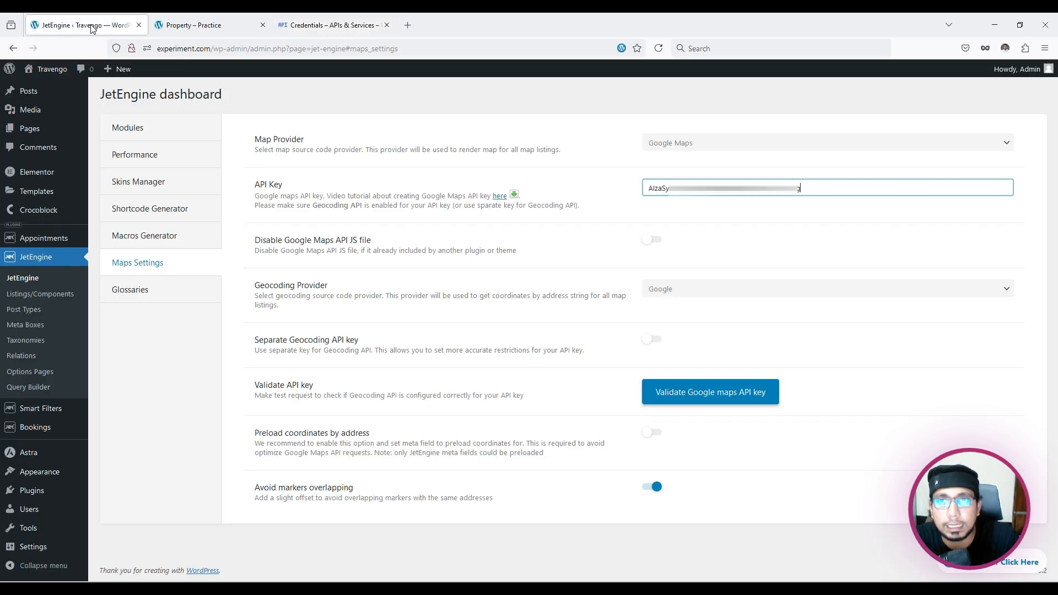
pyautogui.click(723, 398)
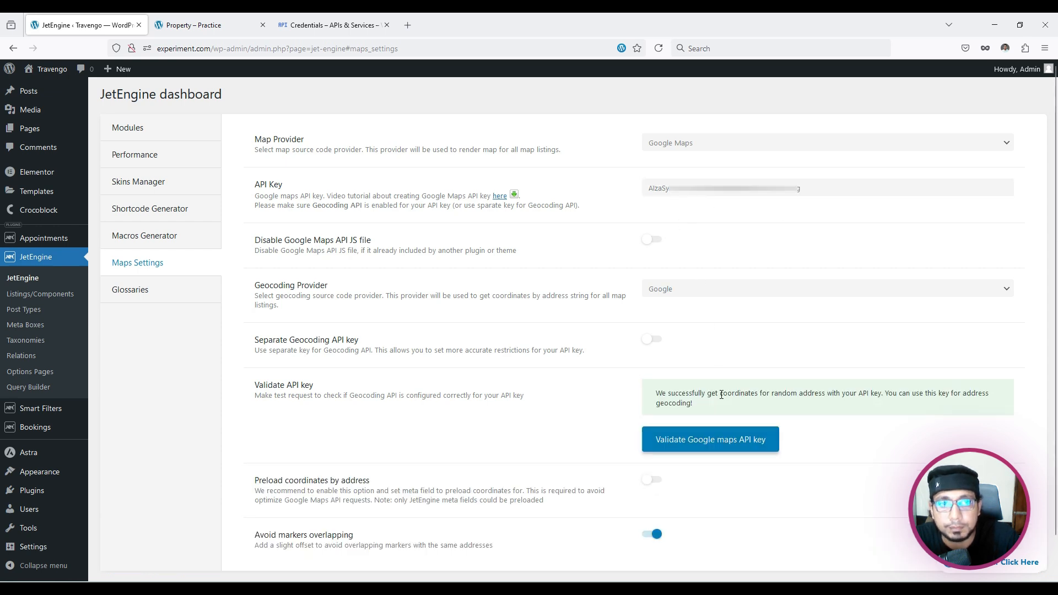
pyautogui.moveTo(658, 392); pyautogui.dragTo(693, 403)
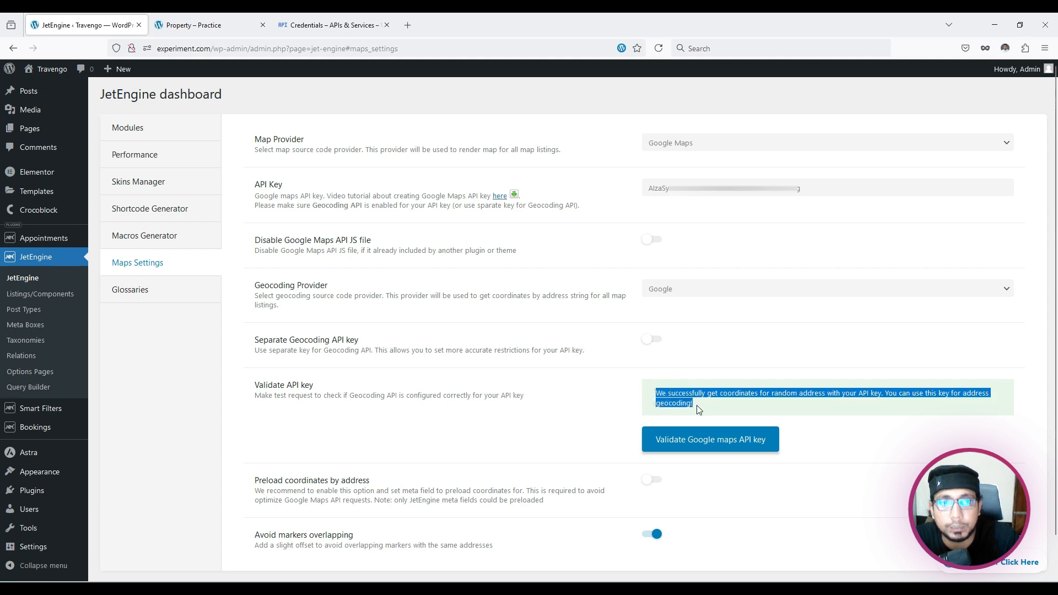
pyautogui.click(717, 406)
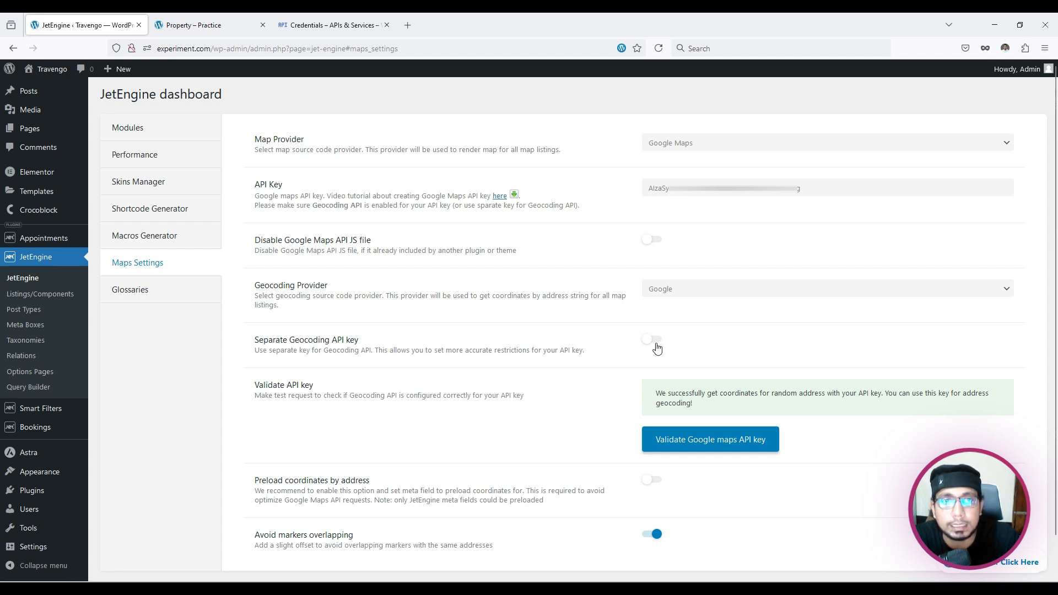
# Step: Try the Disable Google Maps API JS file option by toggling it on and off, and leave it off
pyautogui.moveTo(249, 237); pyautogui.dragTo(392, 248)
pyautogui.click(408, 246)
pyautogui.click(658, 241)
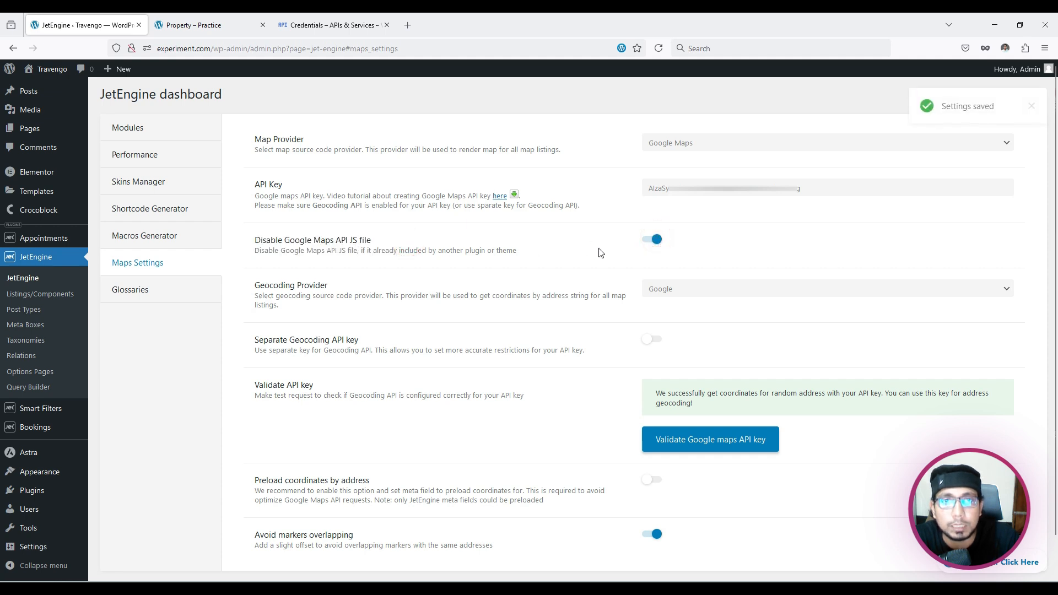
pyautogui.moveTo(378, 253); pyautogui.dragTo(528, 254)
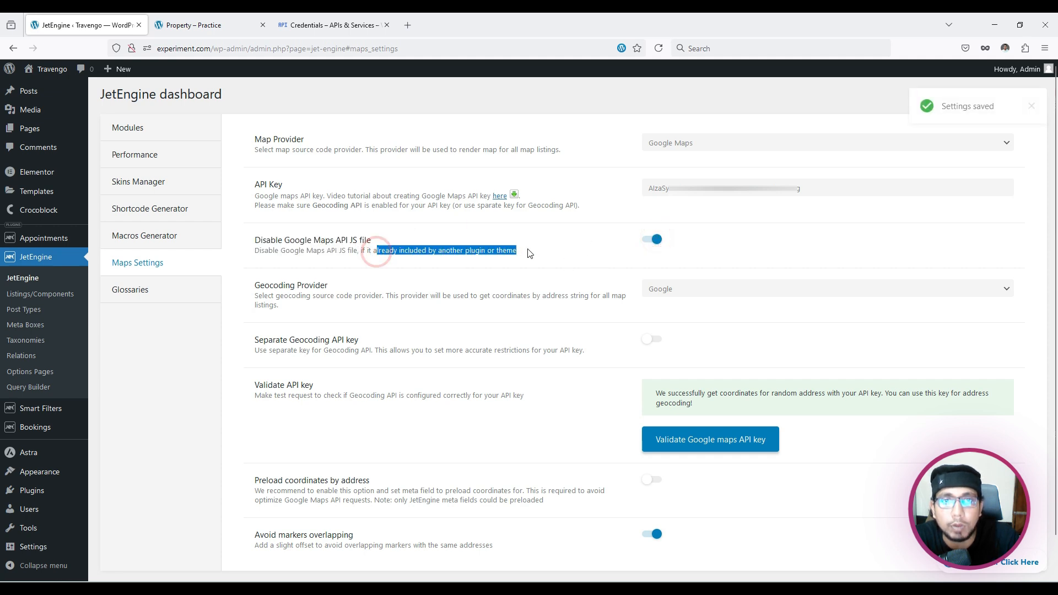
pyautogui.click(486, 257)
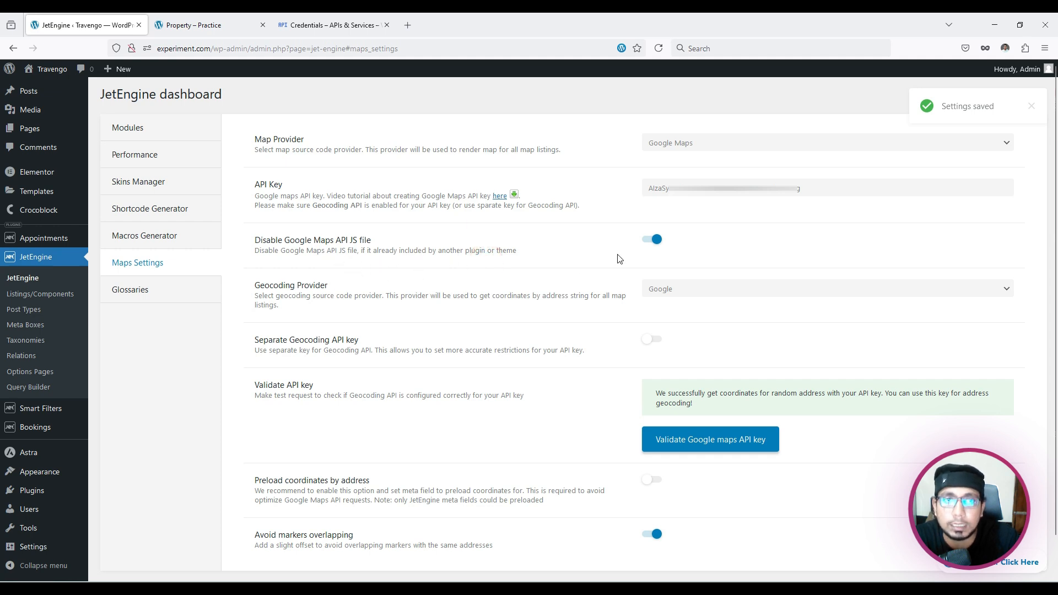
pyautogui.click(653, 240)
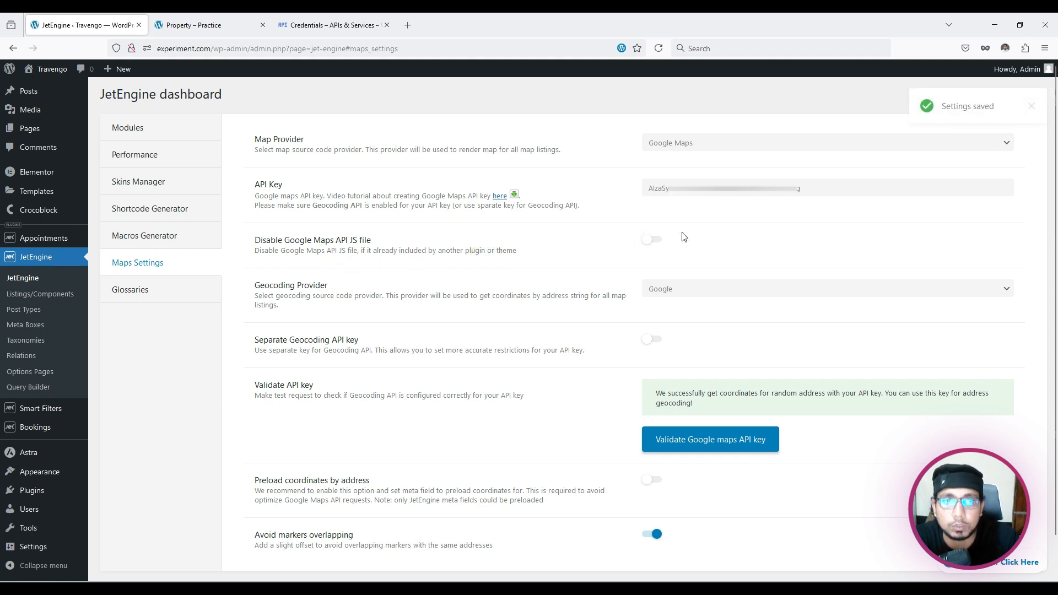
pyautogui.click(649, 240)
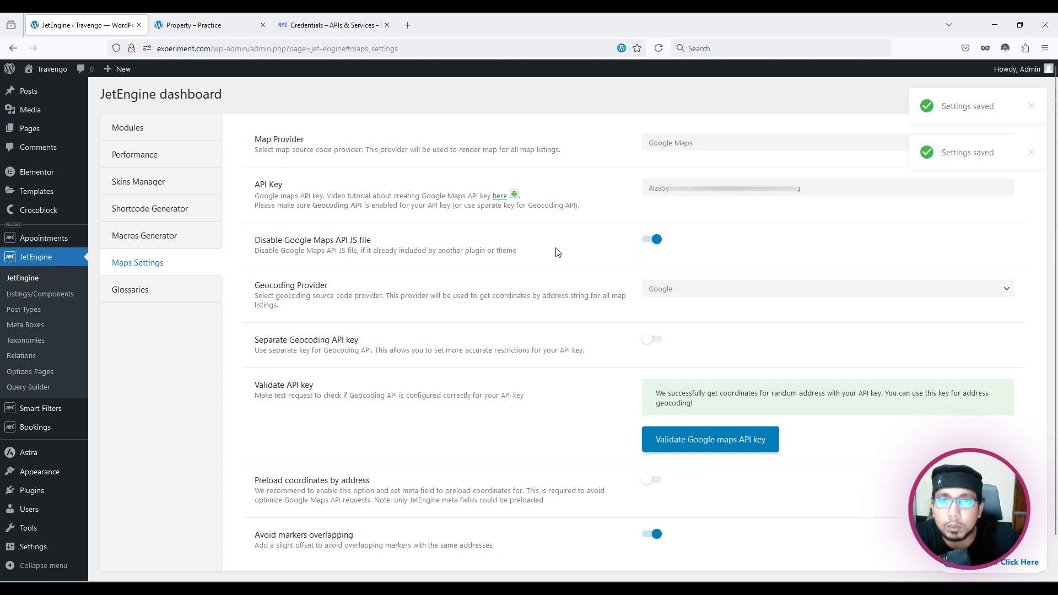
pyautogui.click(658, 241)
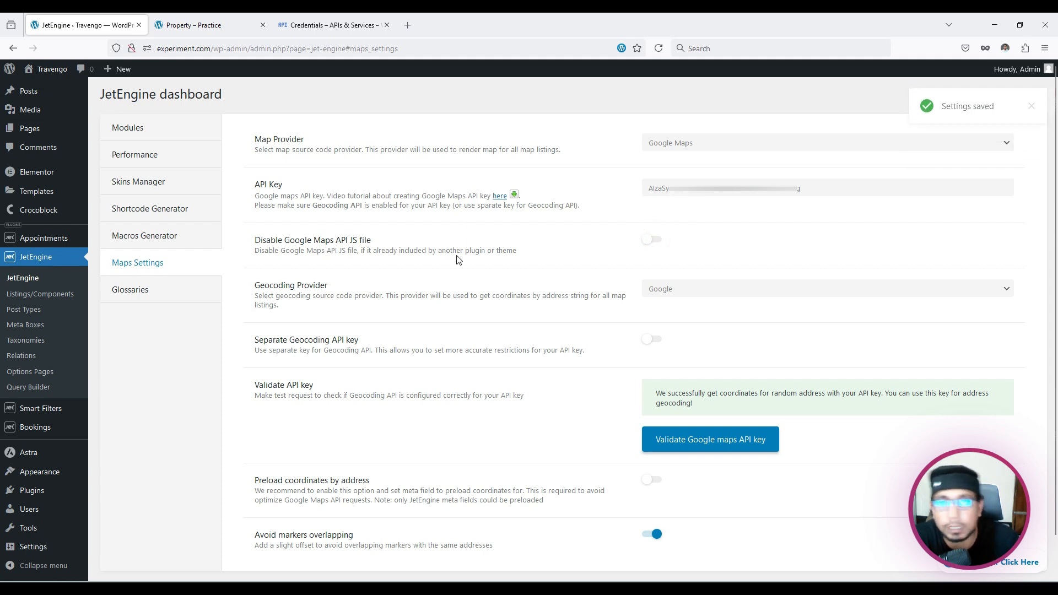
pyautogui.click(652, 241)
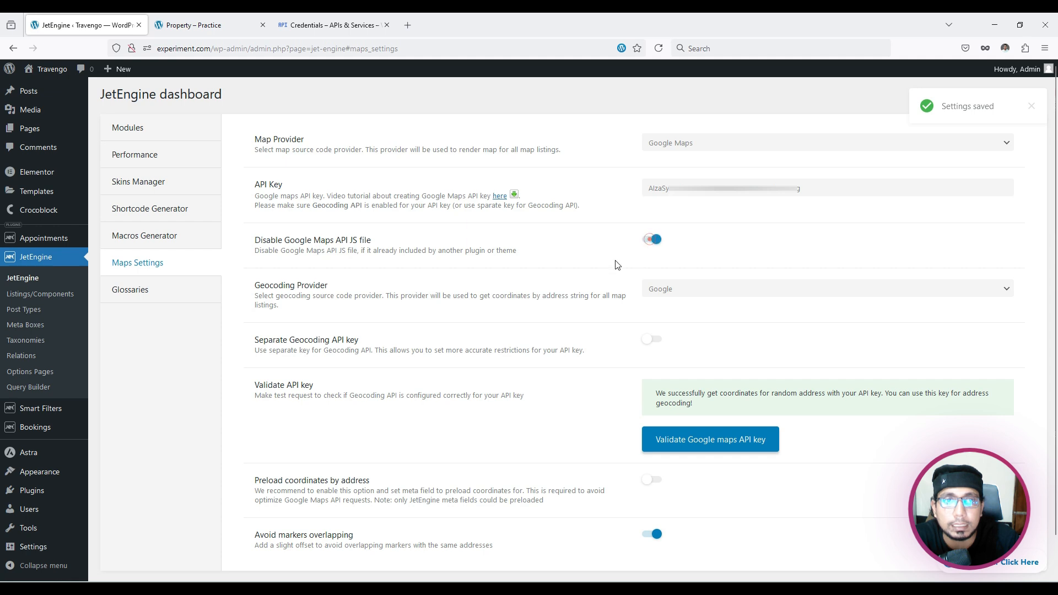
pyautogui.click(649, 241)
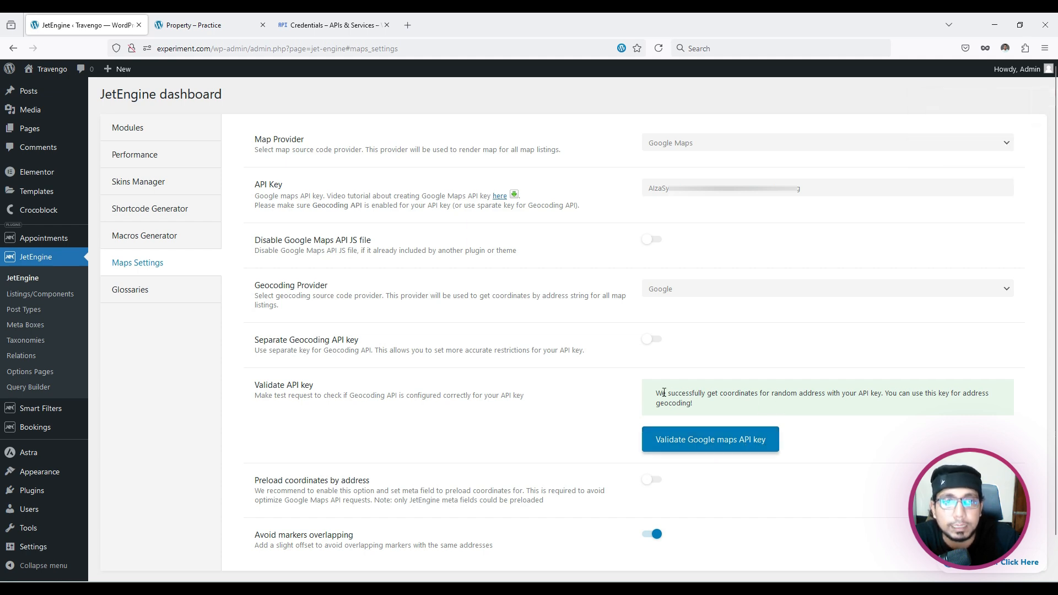
pyautogui.moveTo(667, 392); pyautogui.dragTo(723, 404)
pyautogui.click(723, 406)
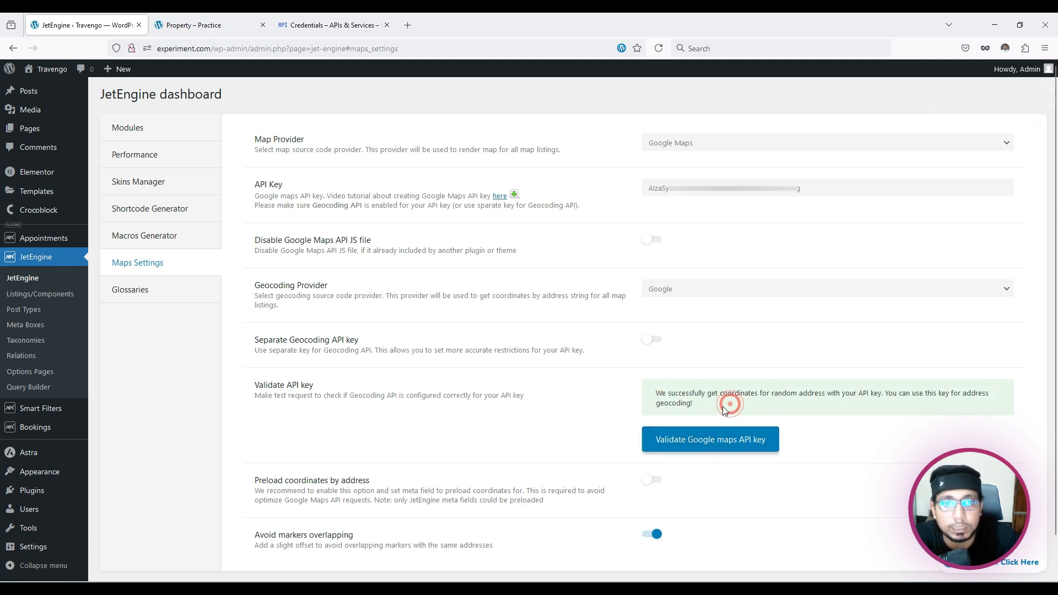